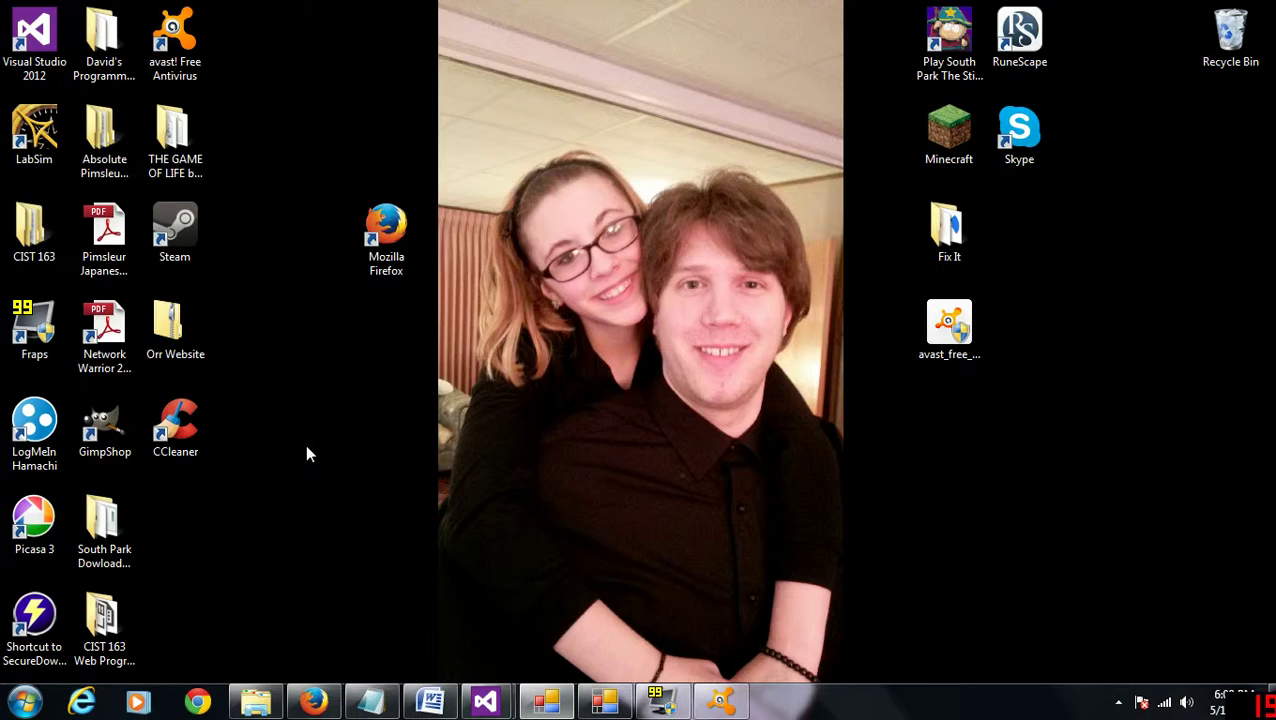
Step: Open the User Accounts page under User Accounts and Family Safety in Control Panel
left_click(25, 703)
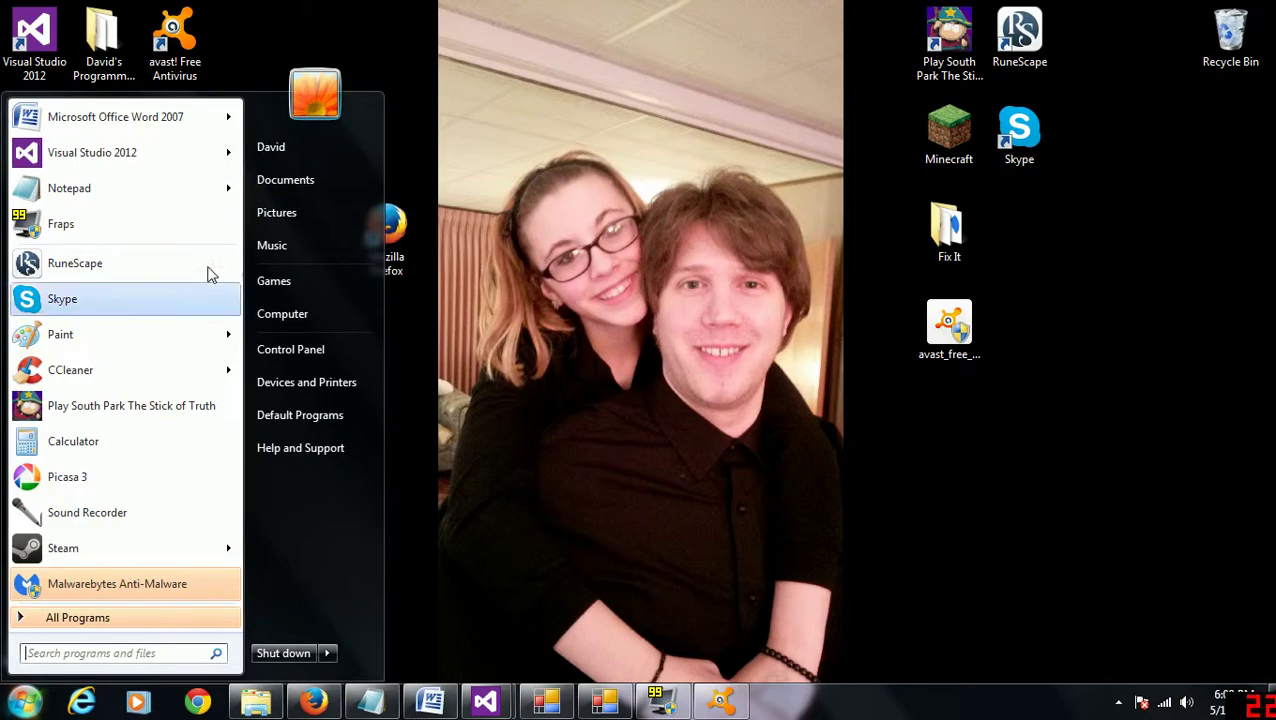
left_click(293, 347)
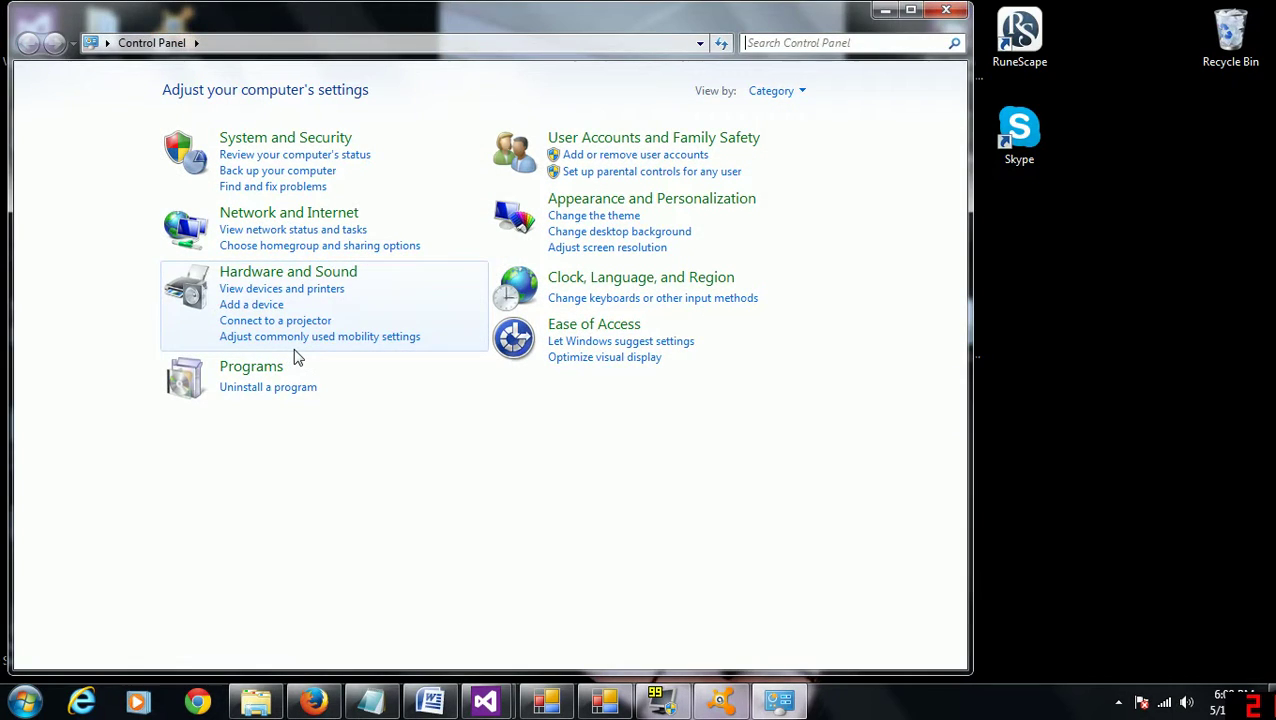
left_click(580, 137)
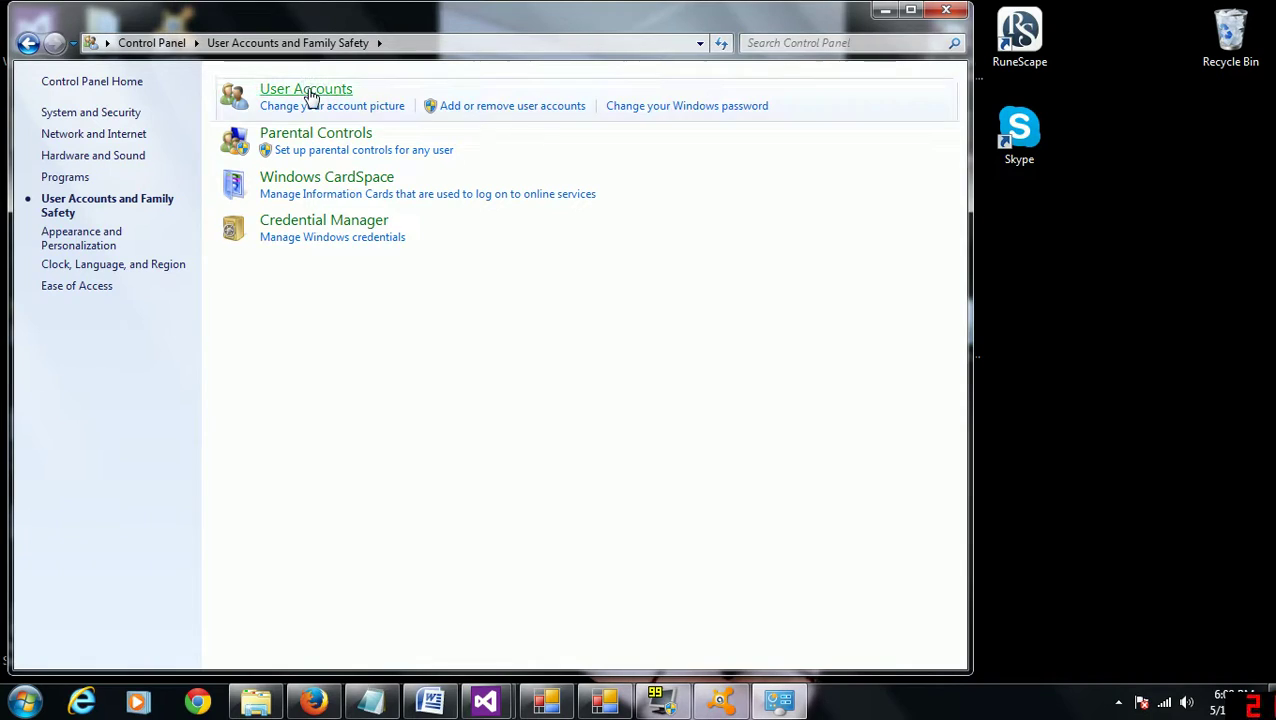
left_click(308, 95)
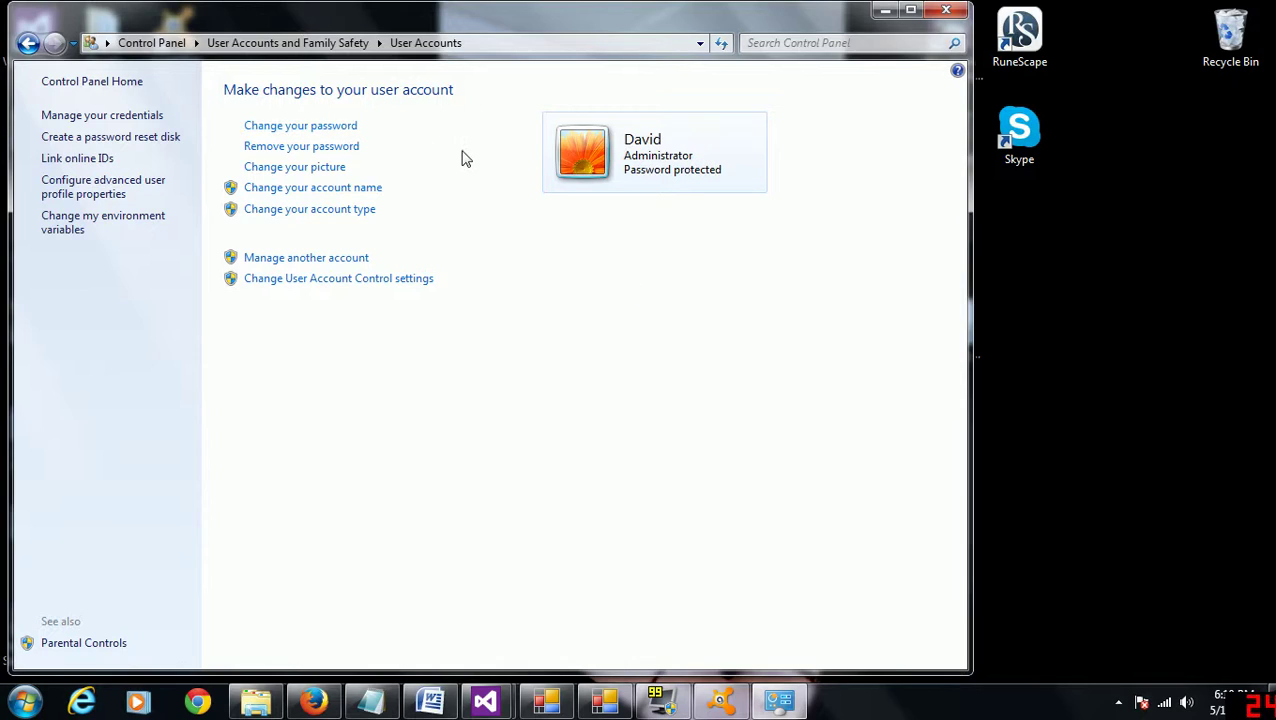
Step: View the form for changing the account password and leave it without changing the password
left_click(313, 128)
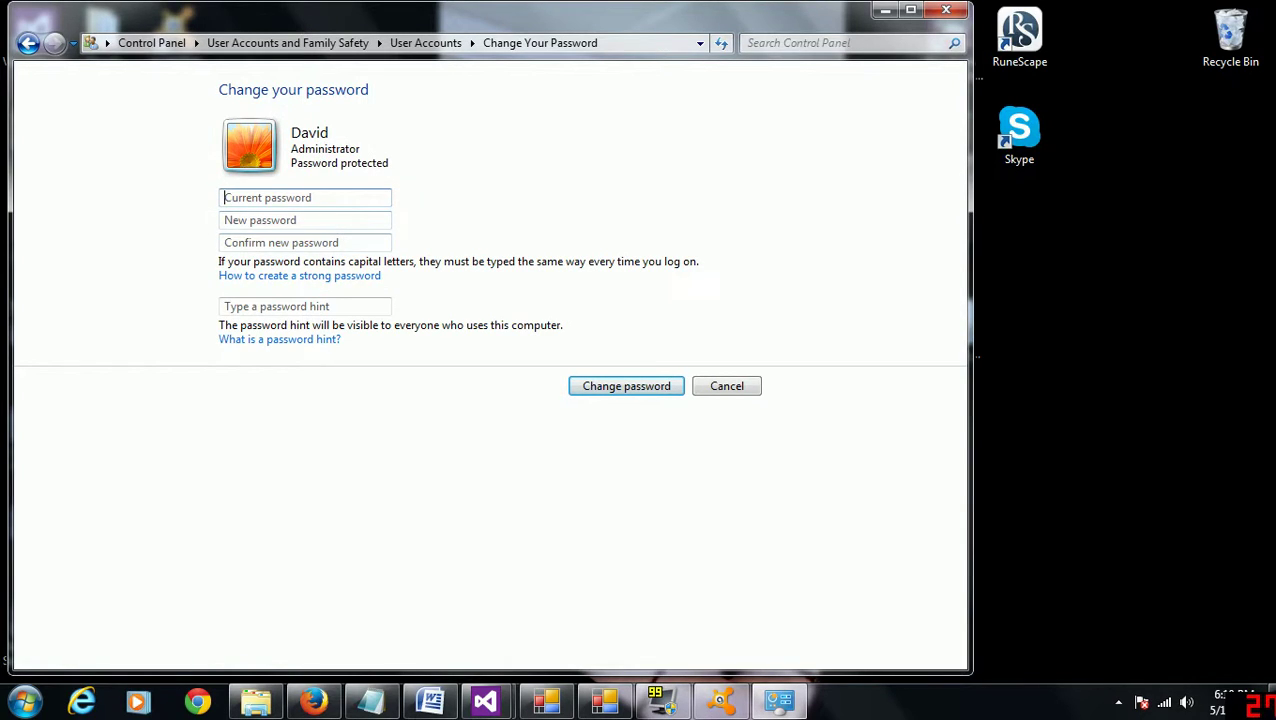
left_click(305, 220)
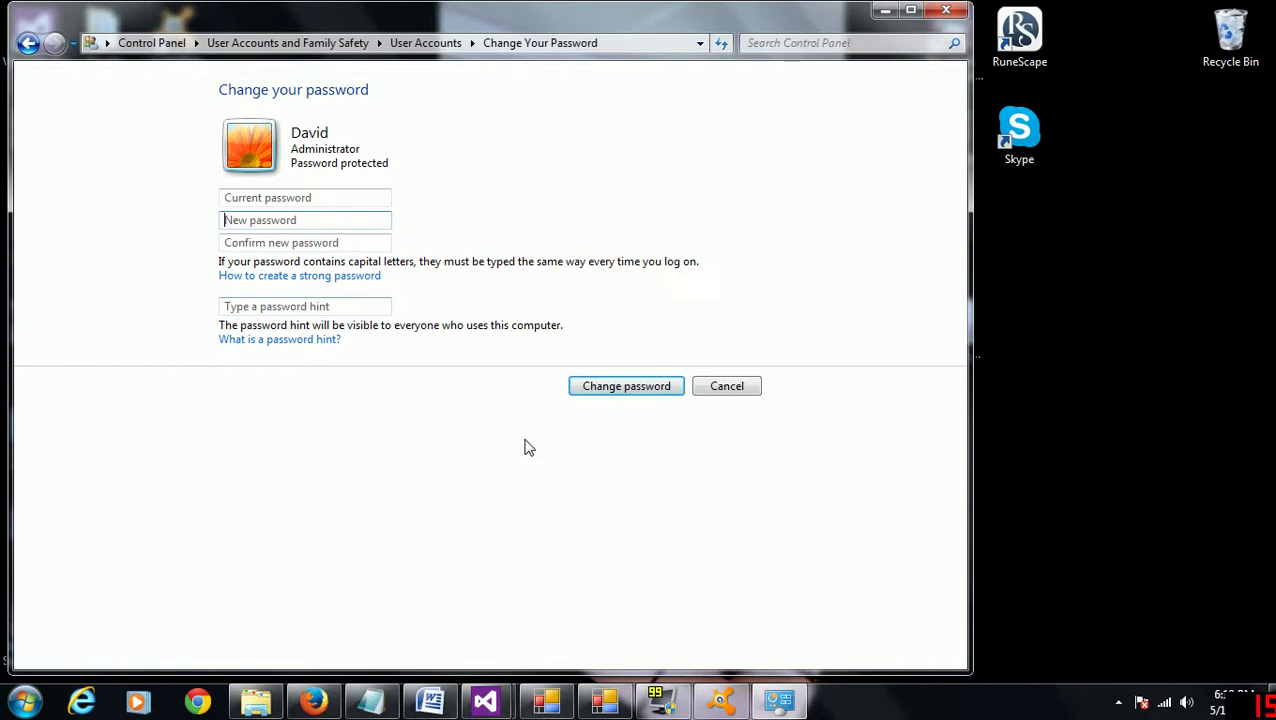
left_click(722, 390)
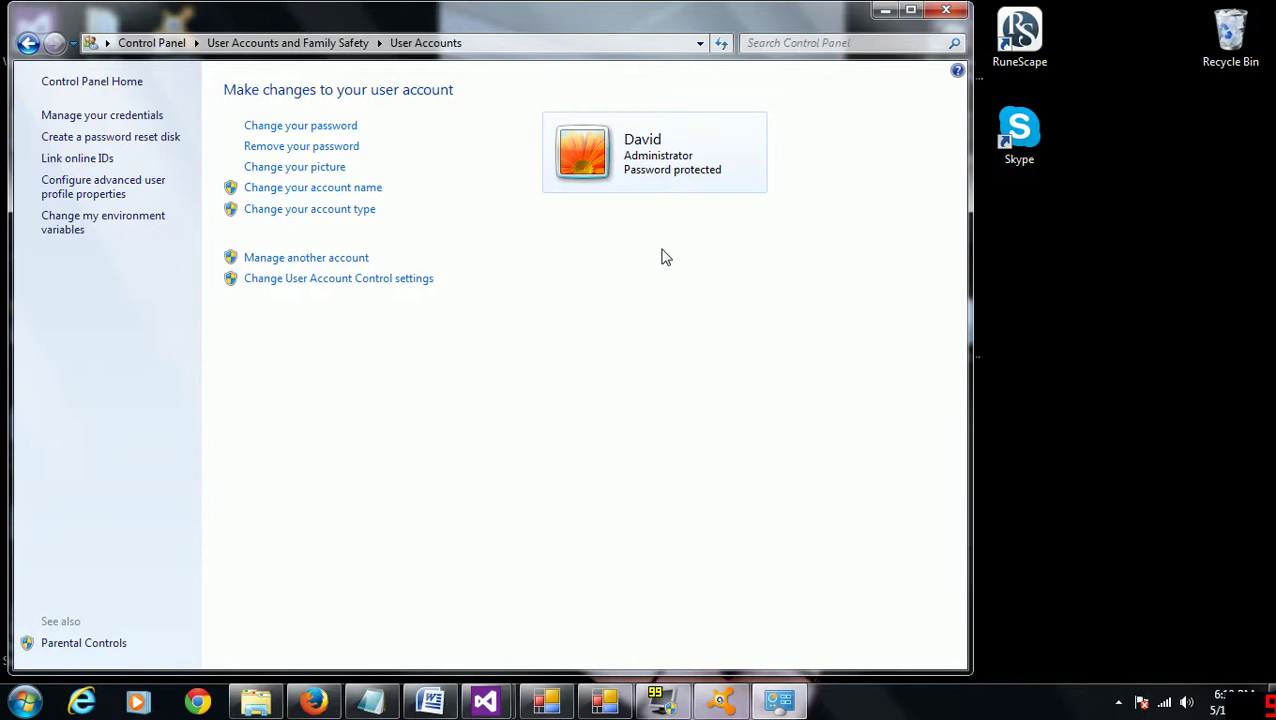
Step: Switch to the Notepad checklist, enter a few sample characters, erase them and minimize the notes
left_click(372, 702)
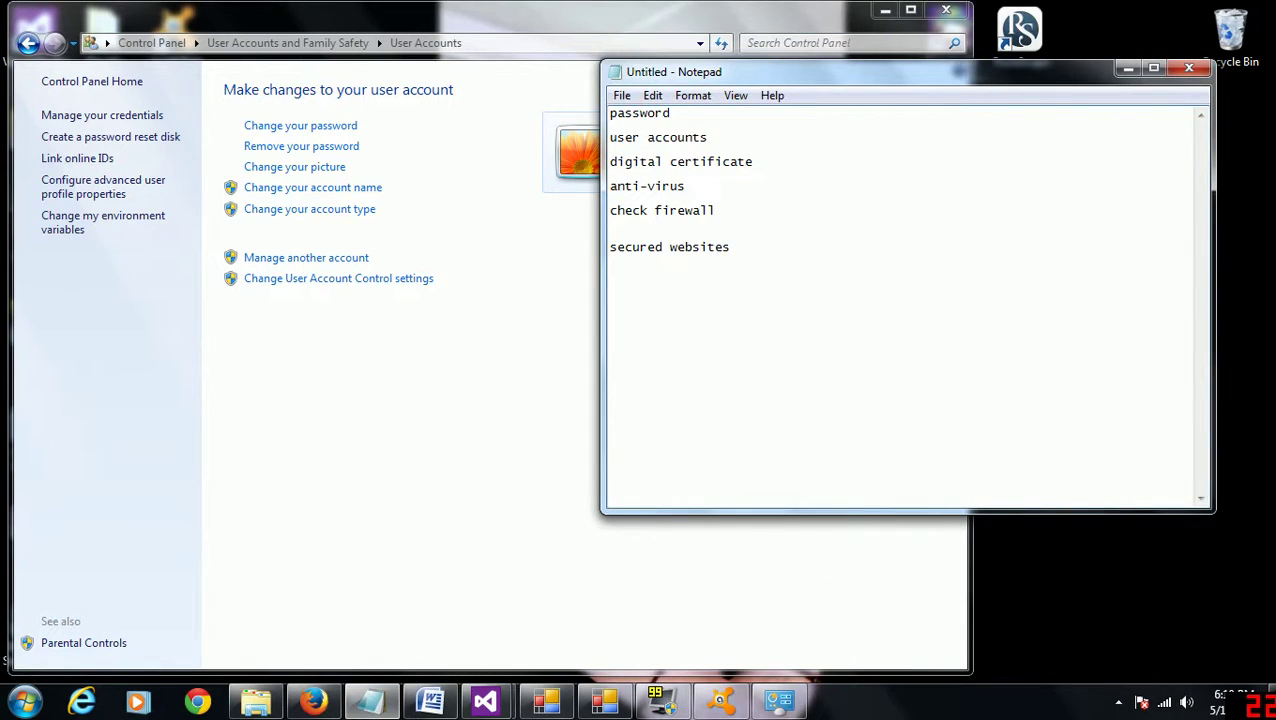
type("4 $")
key("BackSpace")
key("BackSpace")
key("BackSpace")
key("BackSpace")
key("BackSpace")
left_click(1126, 68)
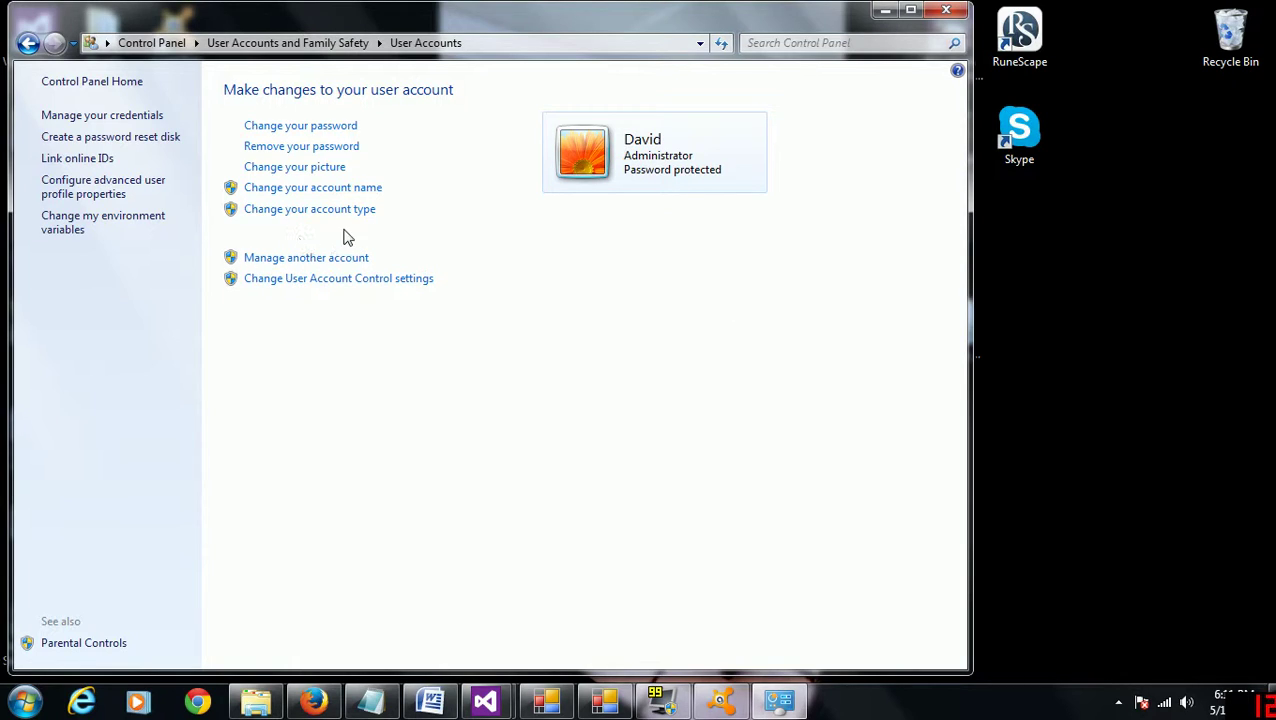
Step: Close the Control Panel window and move the Mozilla Firefox desktop shortcut closer to the main group of icons
left_click(257, 262)
left_click(947, 11)
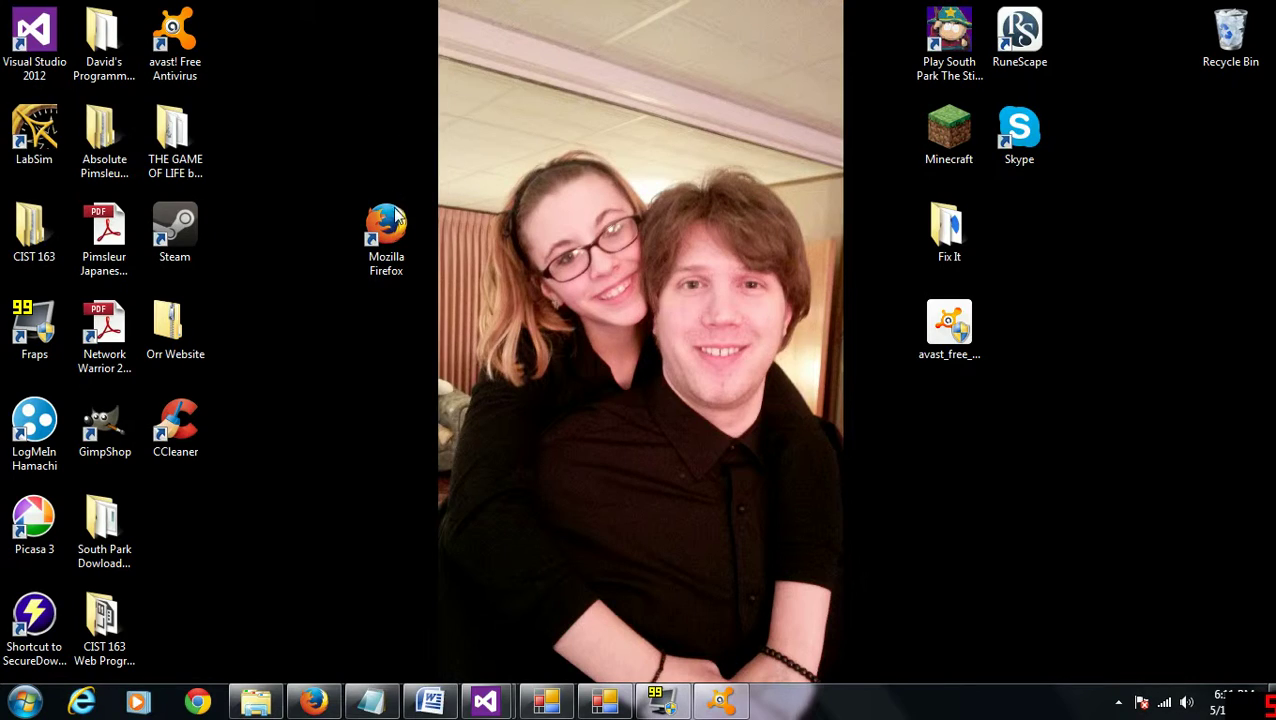
left_click_drag(395, 225, 325, 155)
left_click(285, 80)
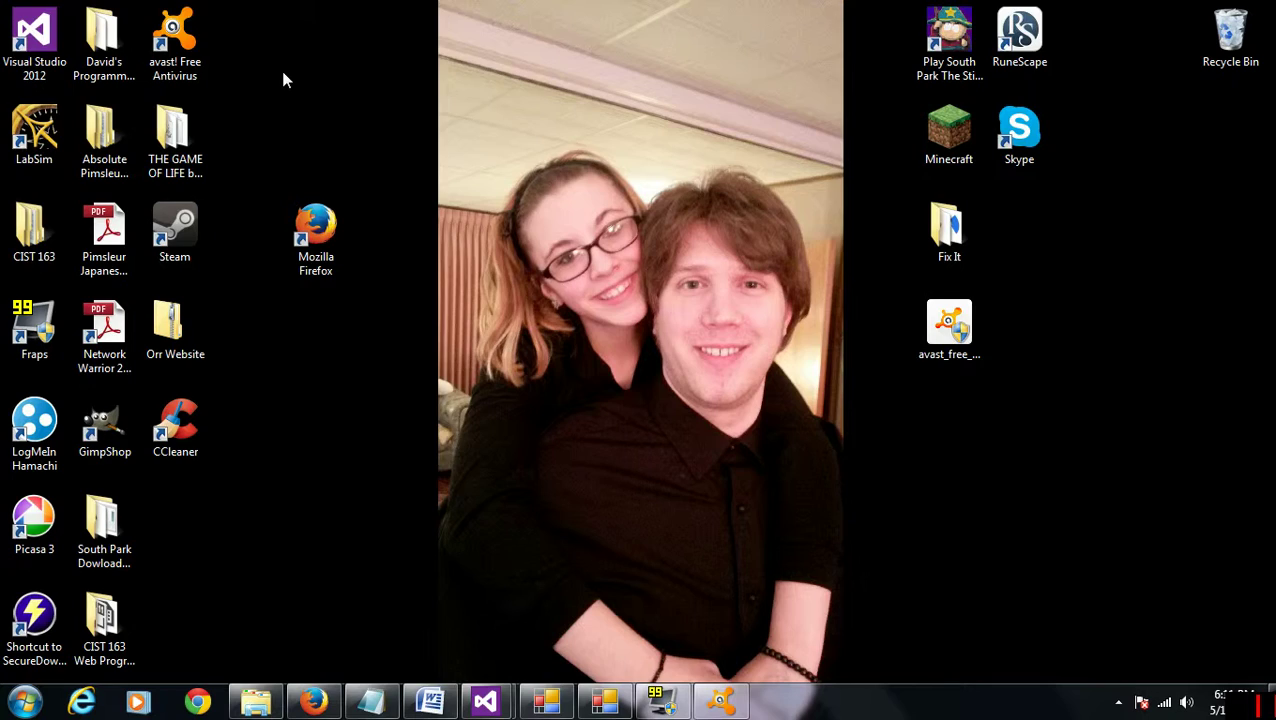
Step: Open avast! Free Antivirus, view the Quick scan option on its Scan page and close the program
double_click(190, 62)
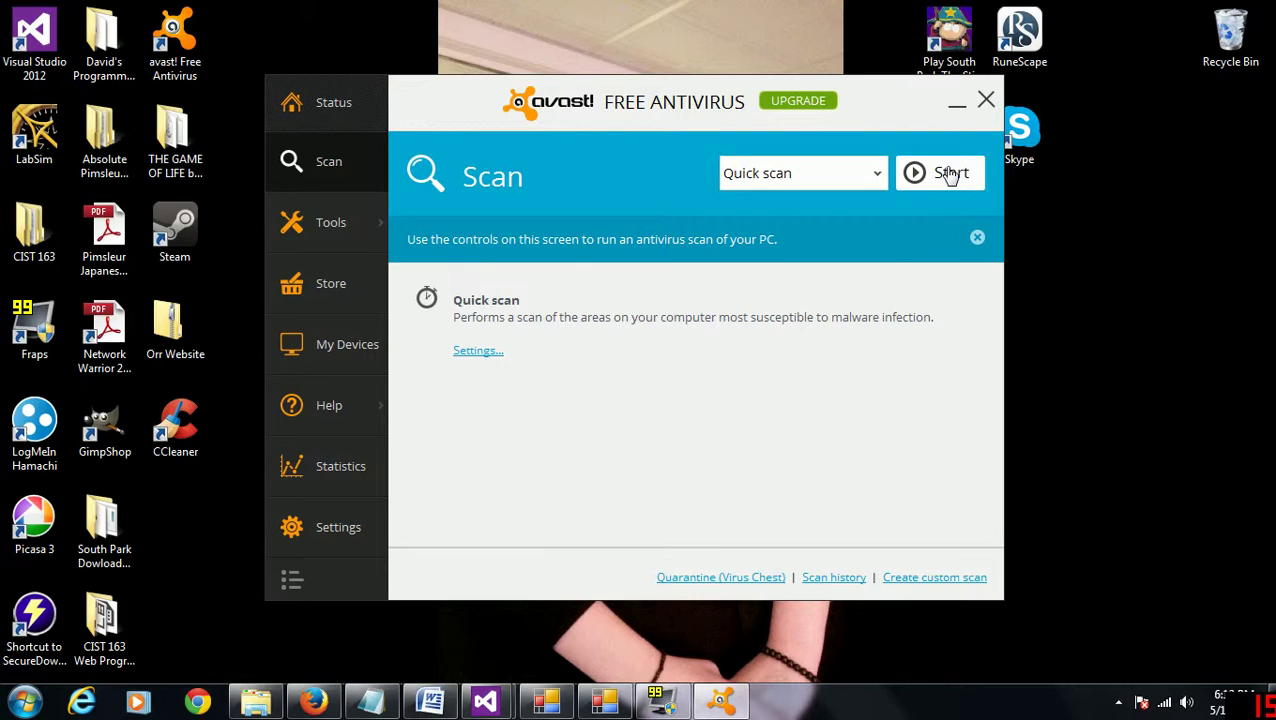
left_click(986, 100)
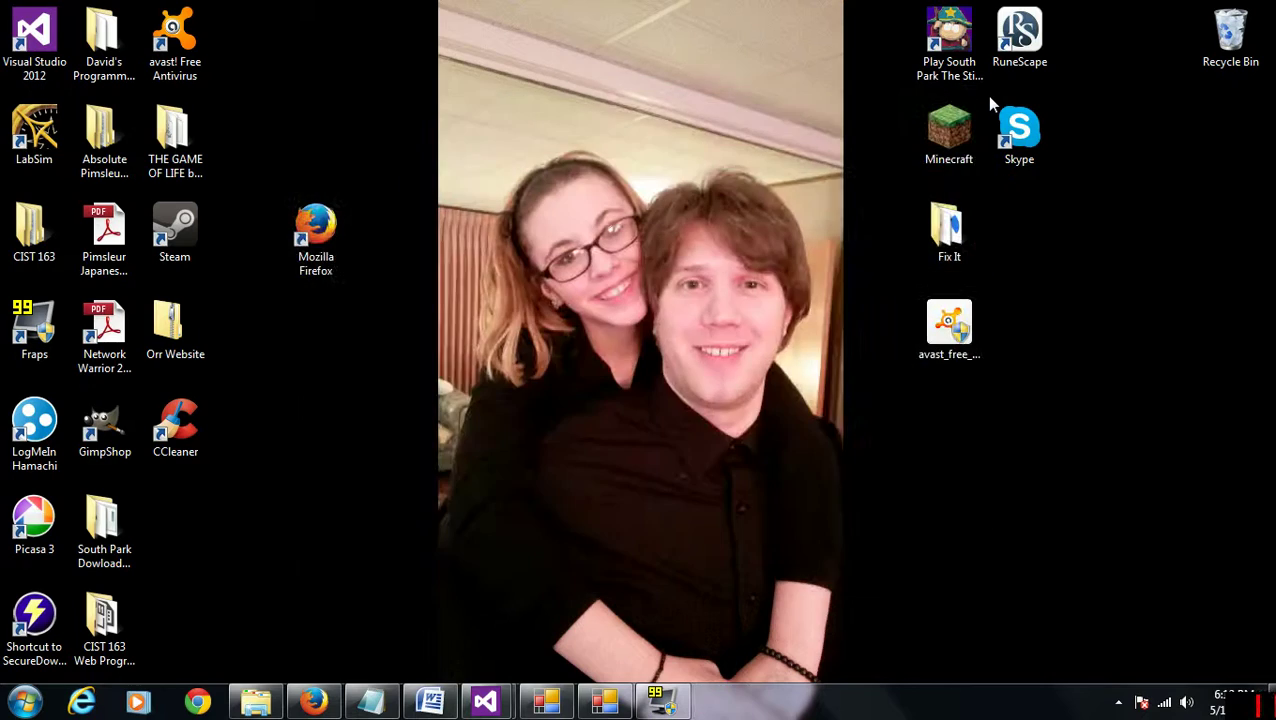
left_click(943, 326)
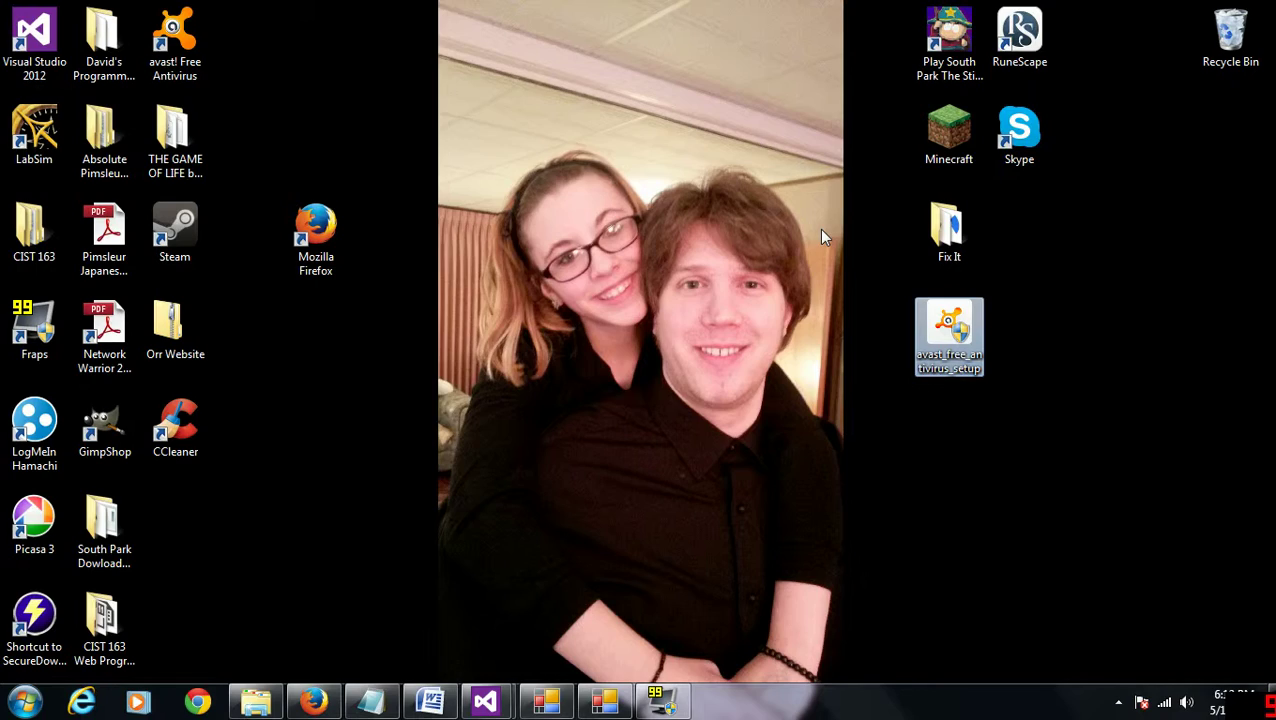
left_click(818, 228)
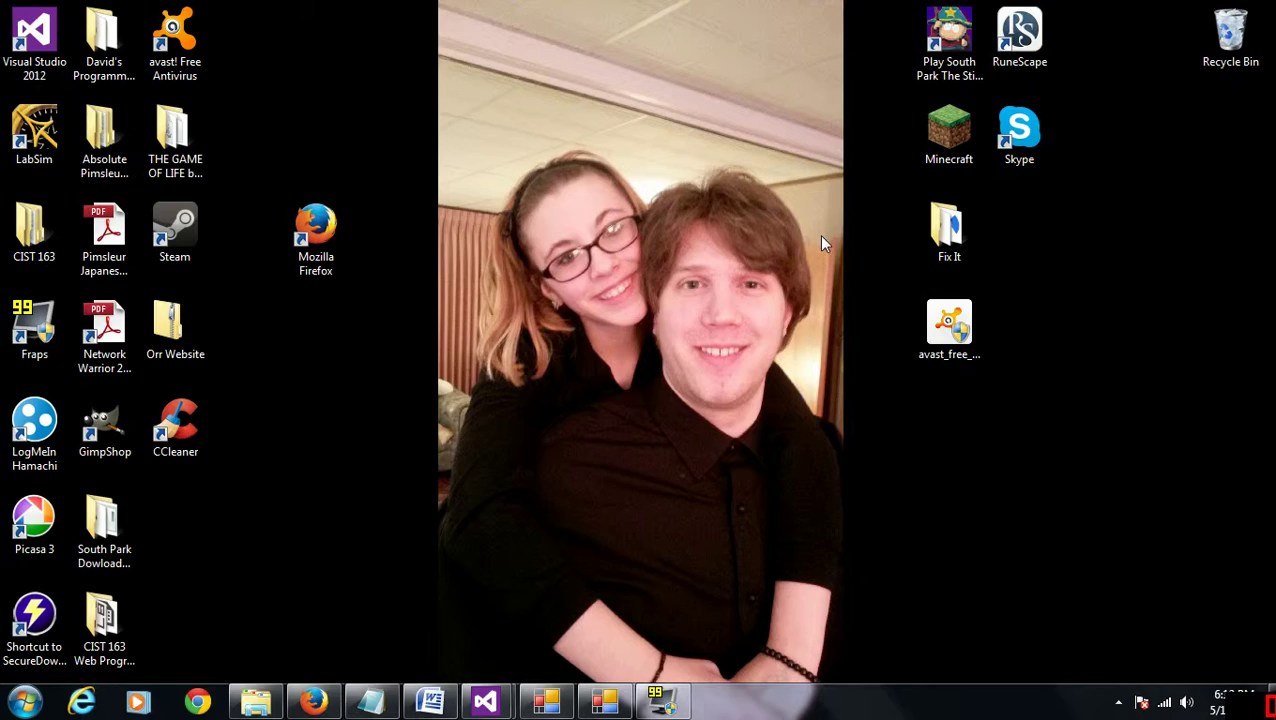
key("Down")
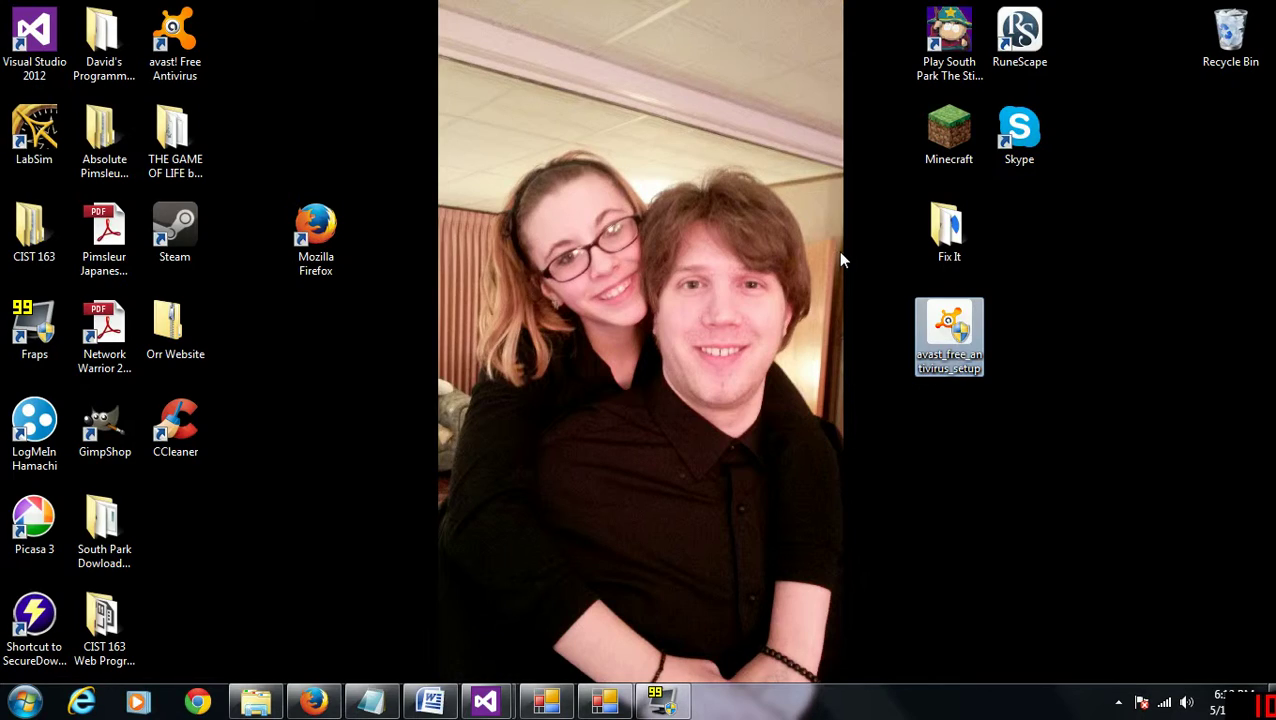
left_click(844, 445)
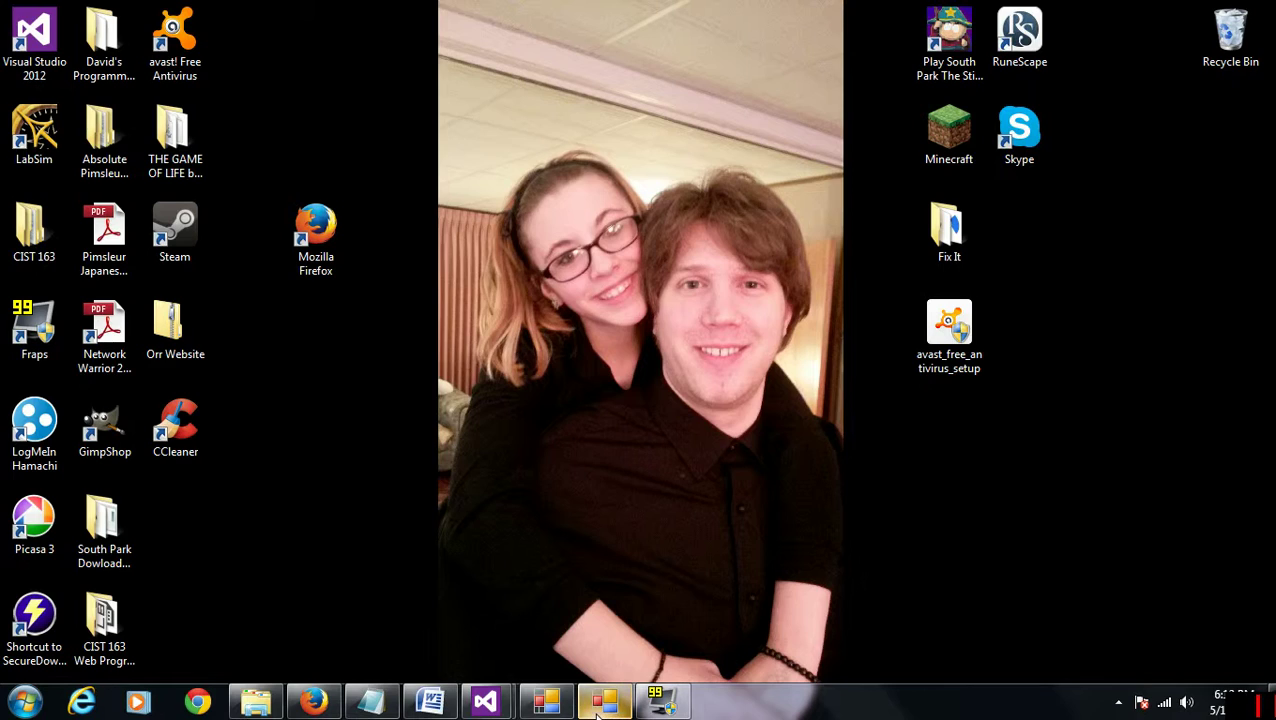
Step: Consult the security checklist in Notepad and minimize it again
left_click(362, 705)
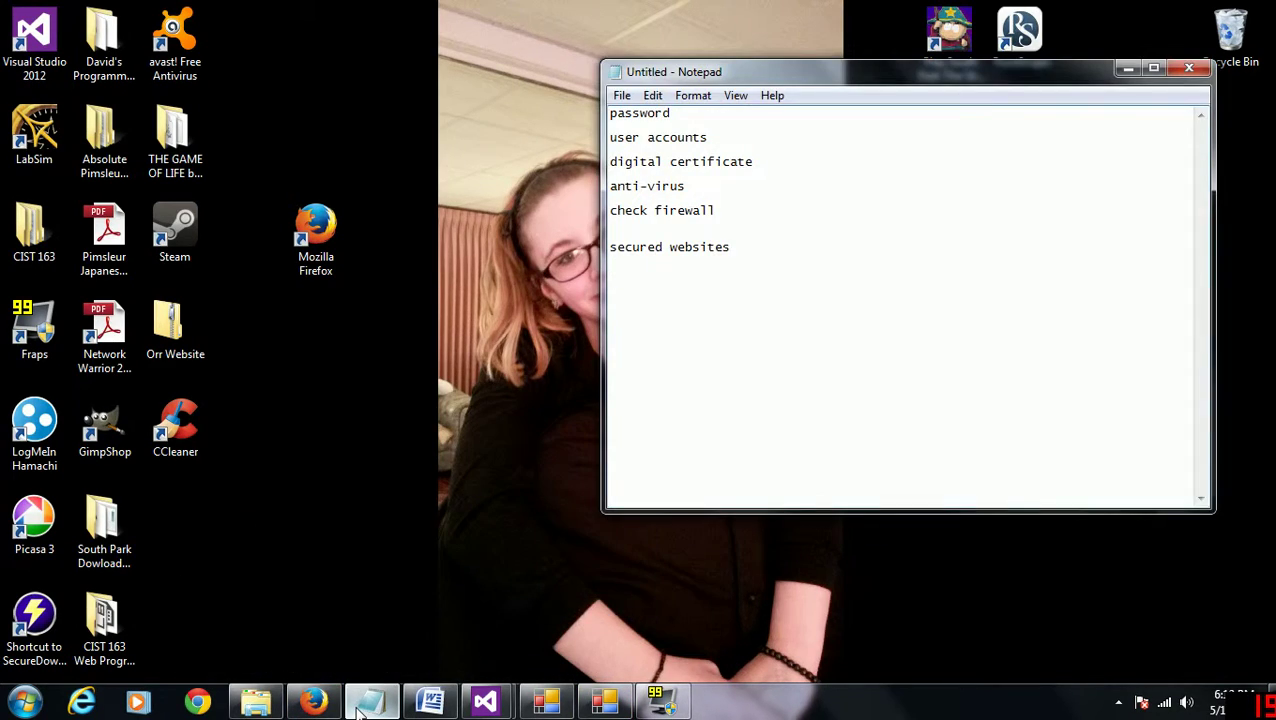
left_click(362, 705)
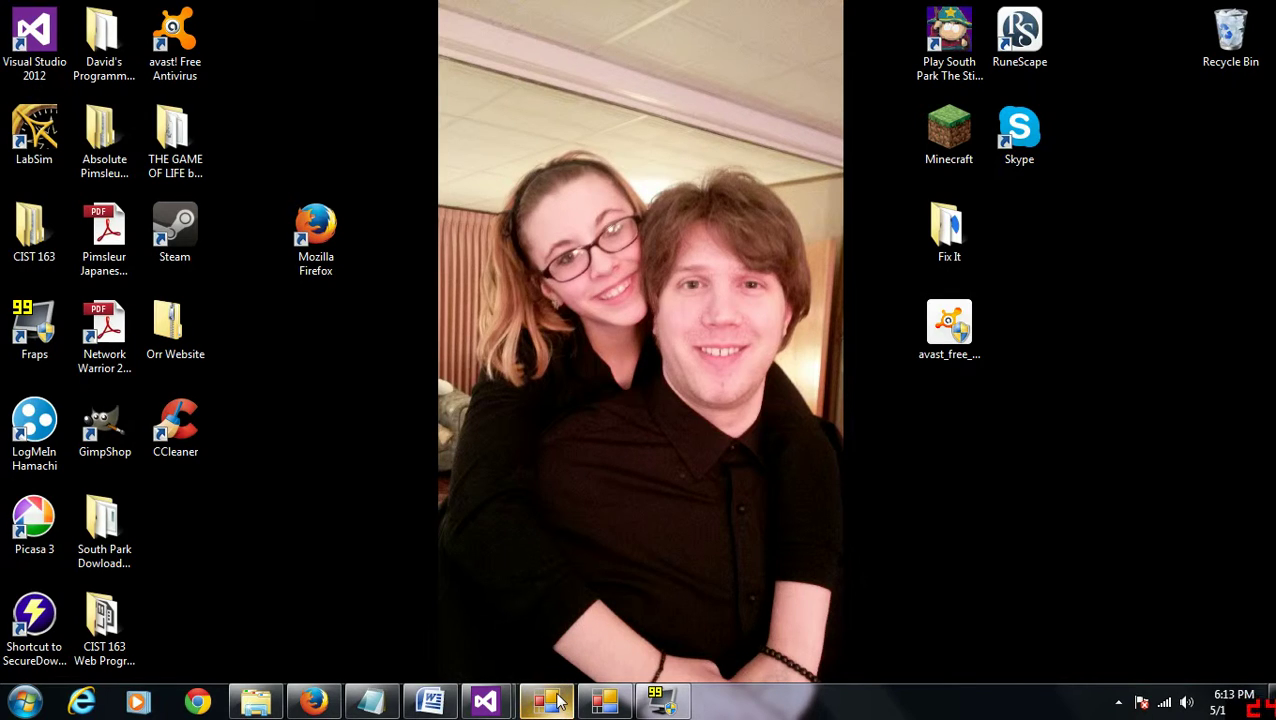
mouse_move(546, 700)
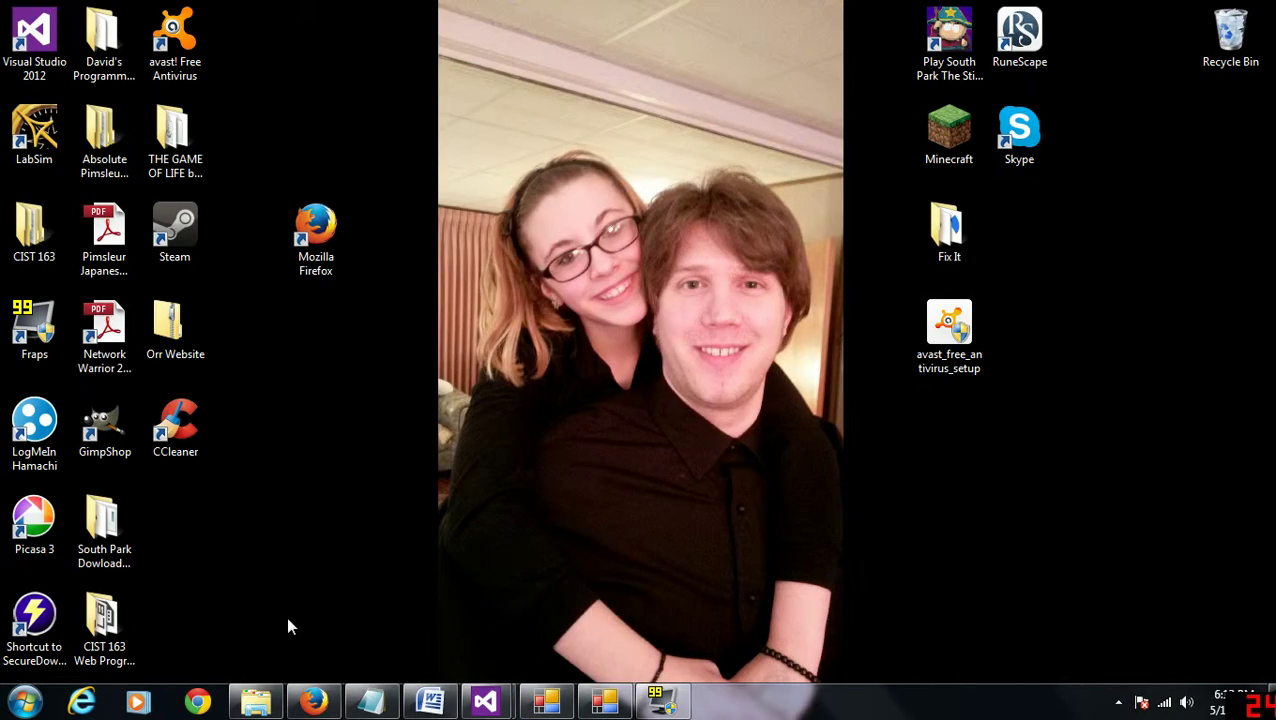
Step: Check the Windows Firewall status for private and public networks under System and Security in Control Panel, and close the window
key("super")
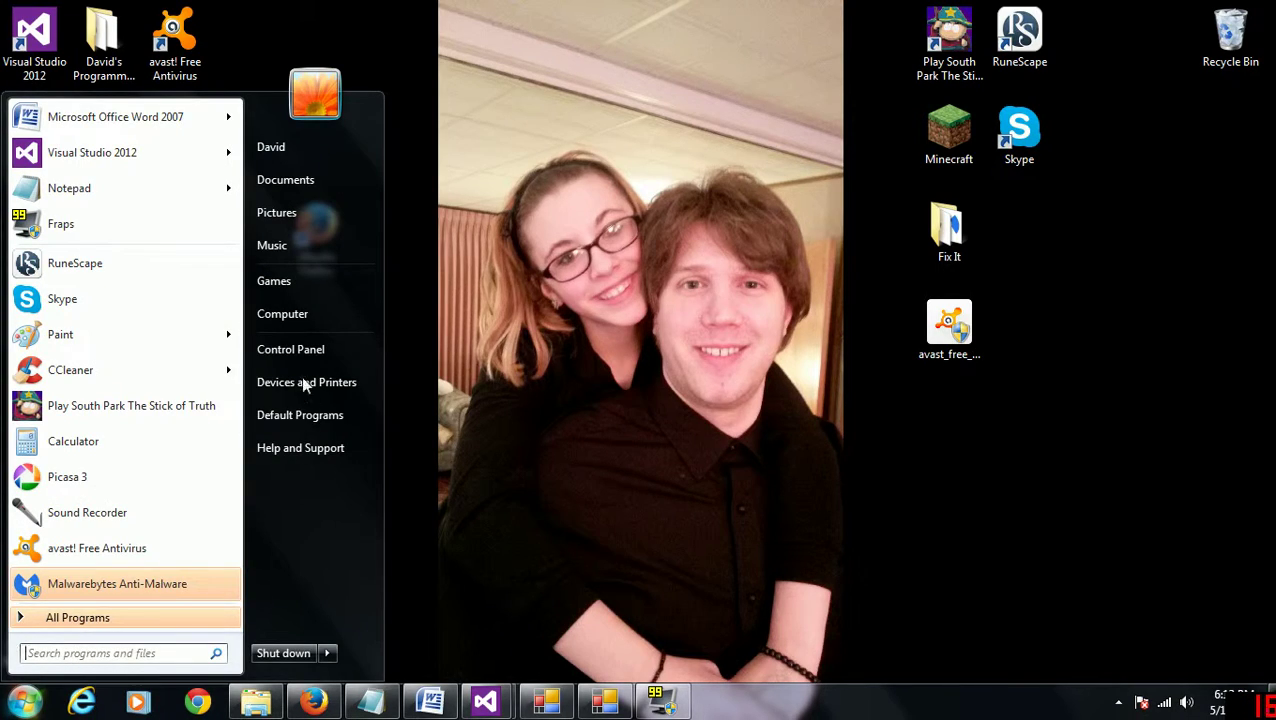
left_click(289, 353)
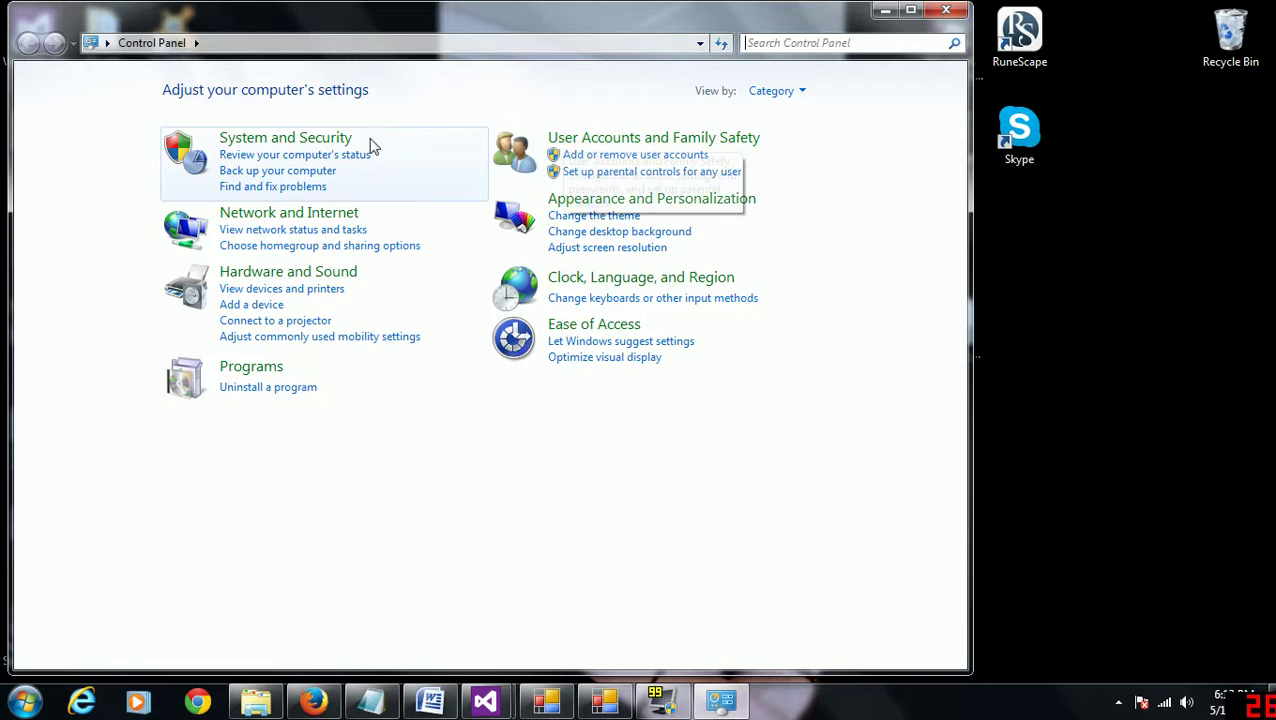
left_click(297, 143)
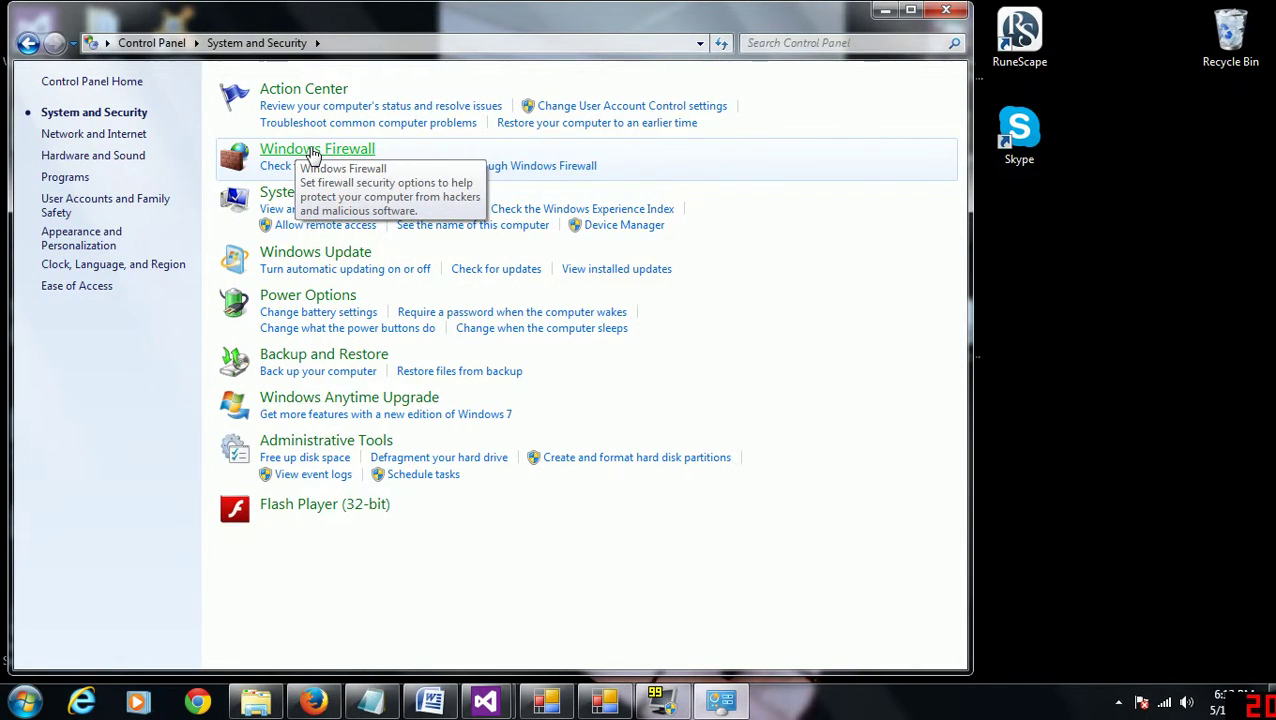
left_click(314, 152)
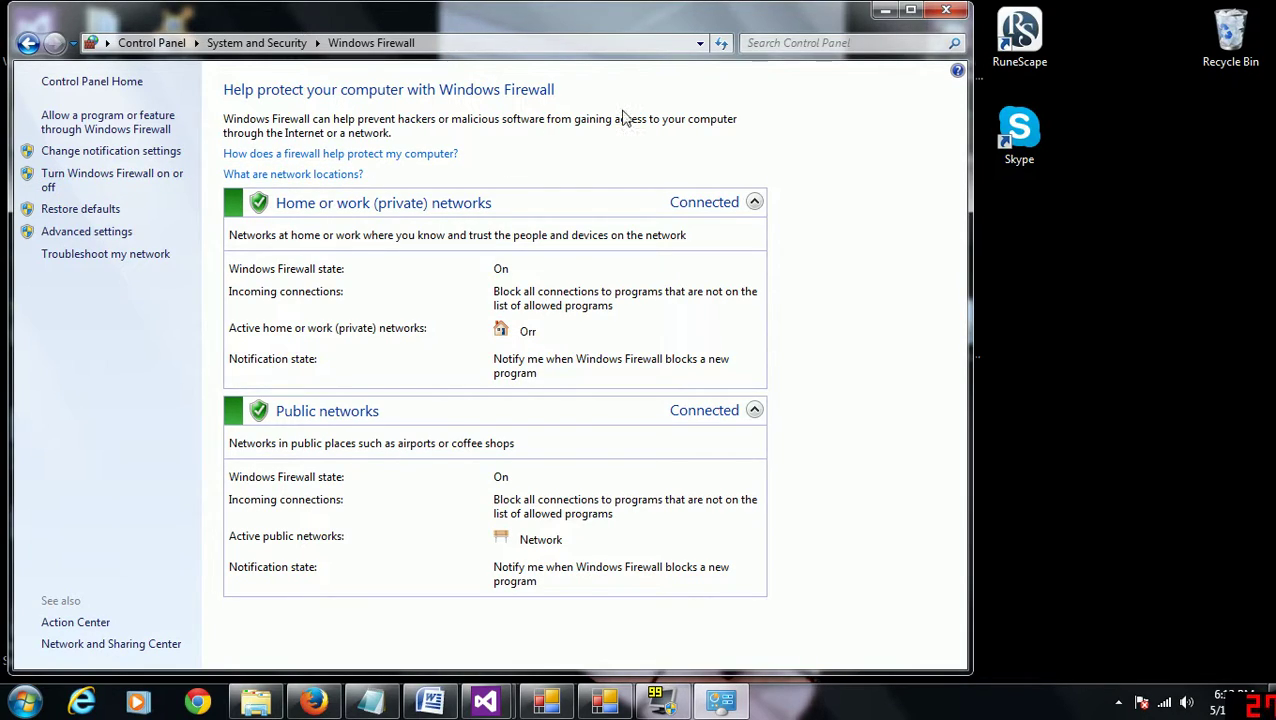
left_click(950, 12)
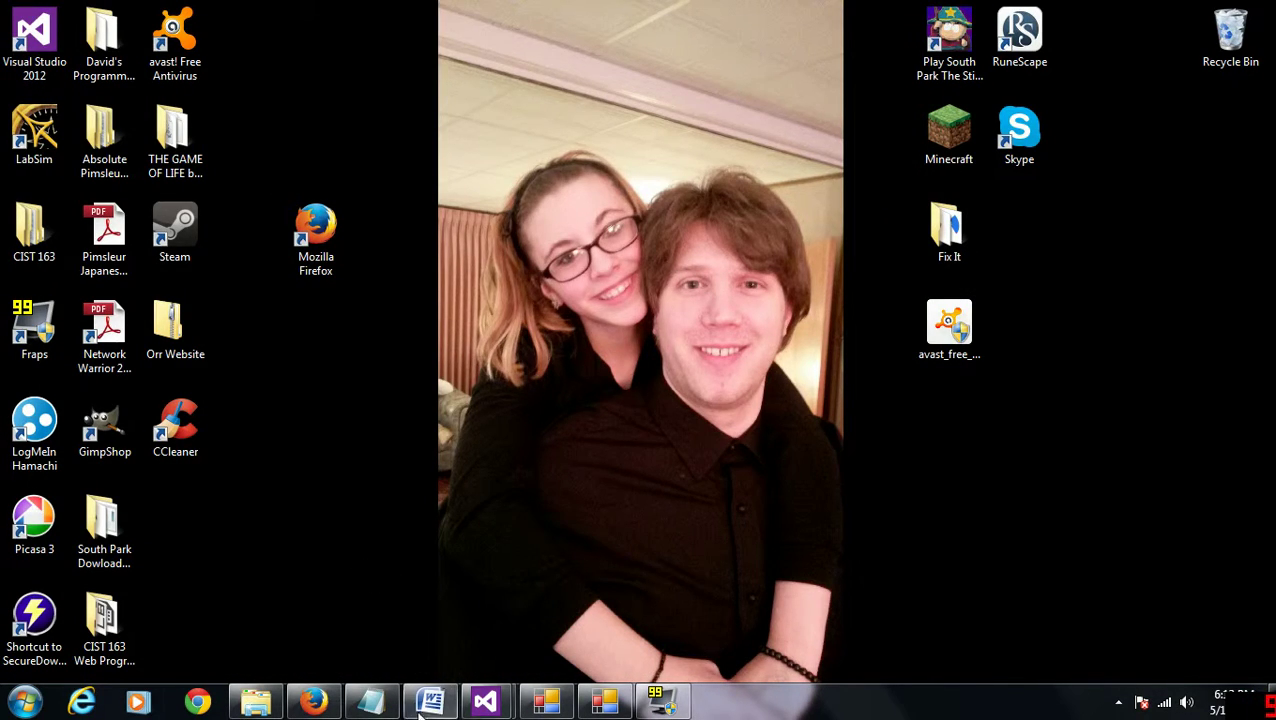
Step: Bring up the Notepad checklist and close it without saving the changes
left_click(371, 701)
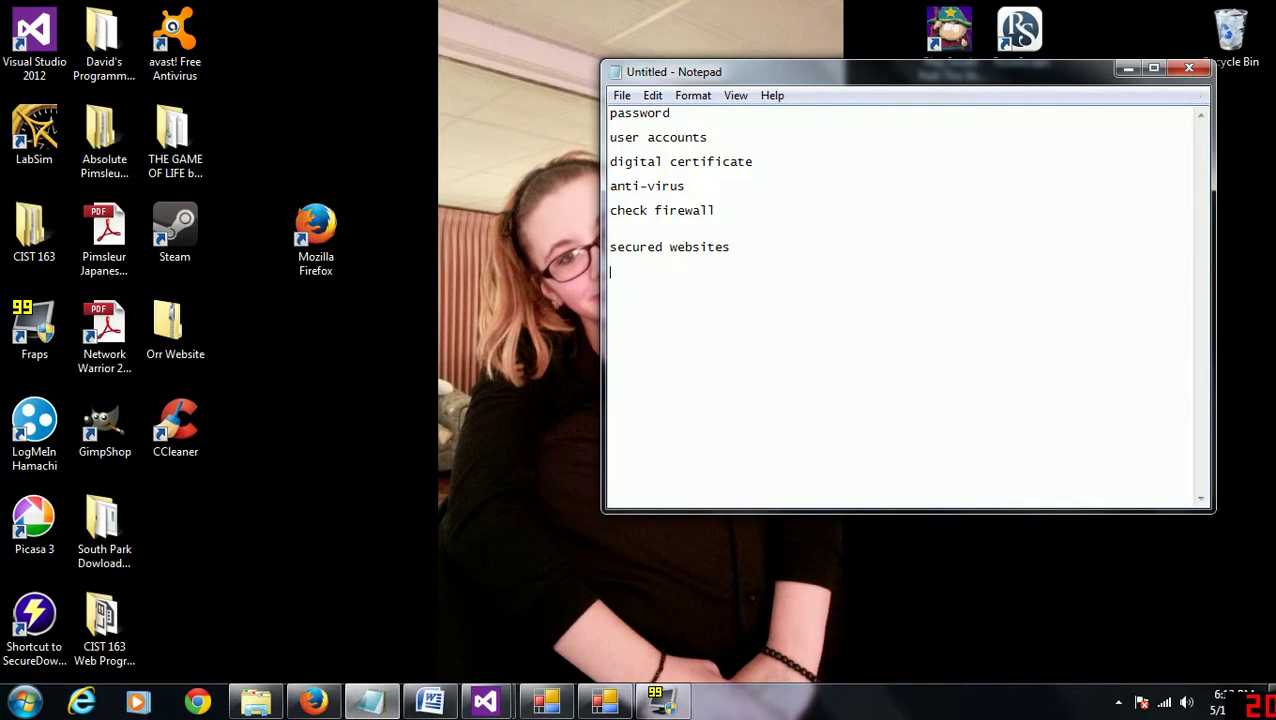
left_click(1189, 67)
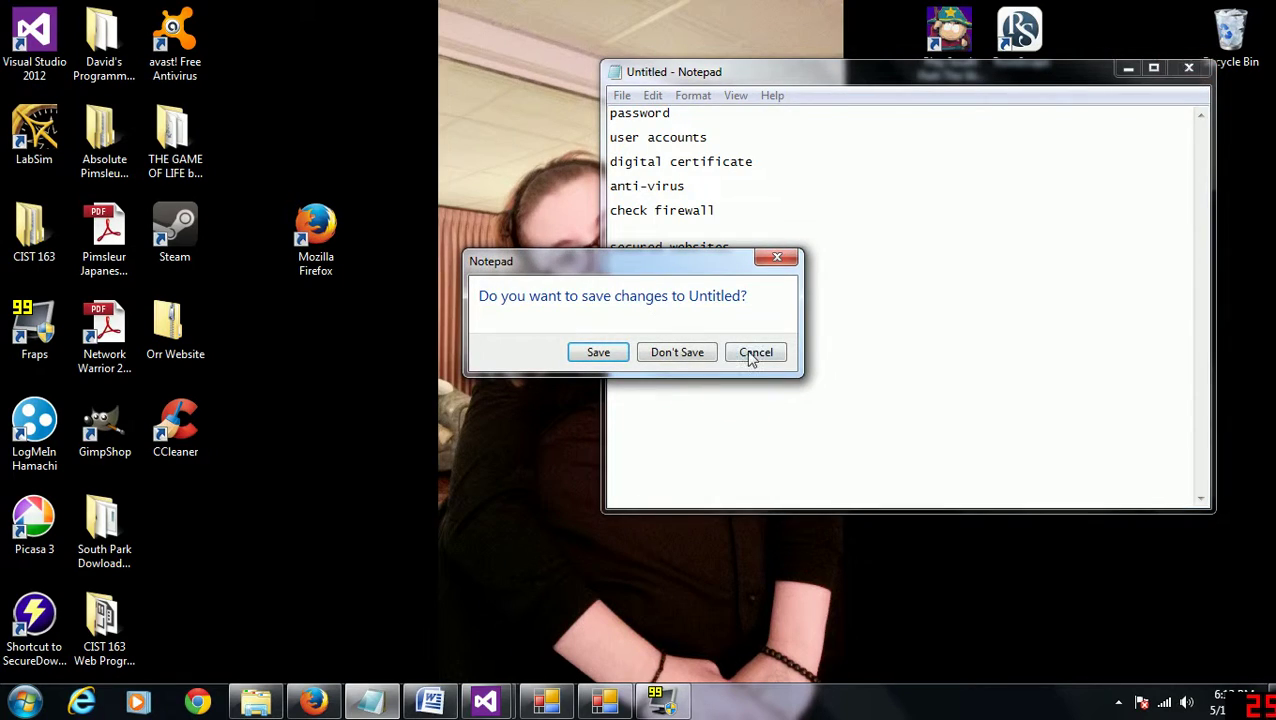
left_click(683, 356)
Step: Switch to Firefox and highlight the full https address of the open Facebook About page
mouse_move(398, 712)
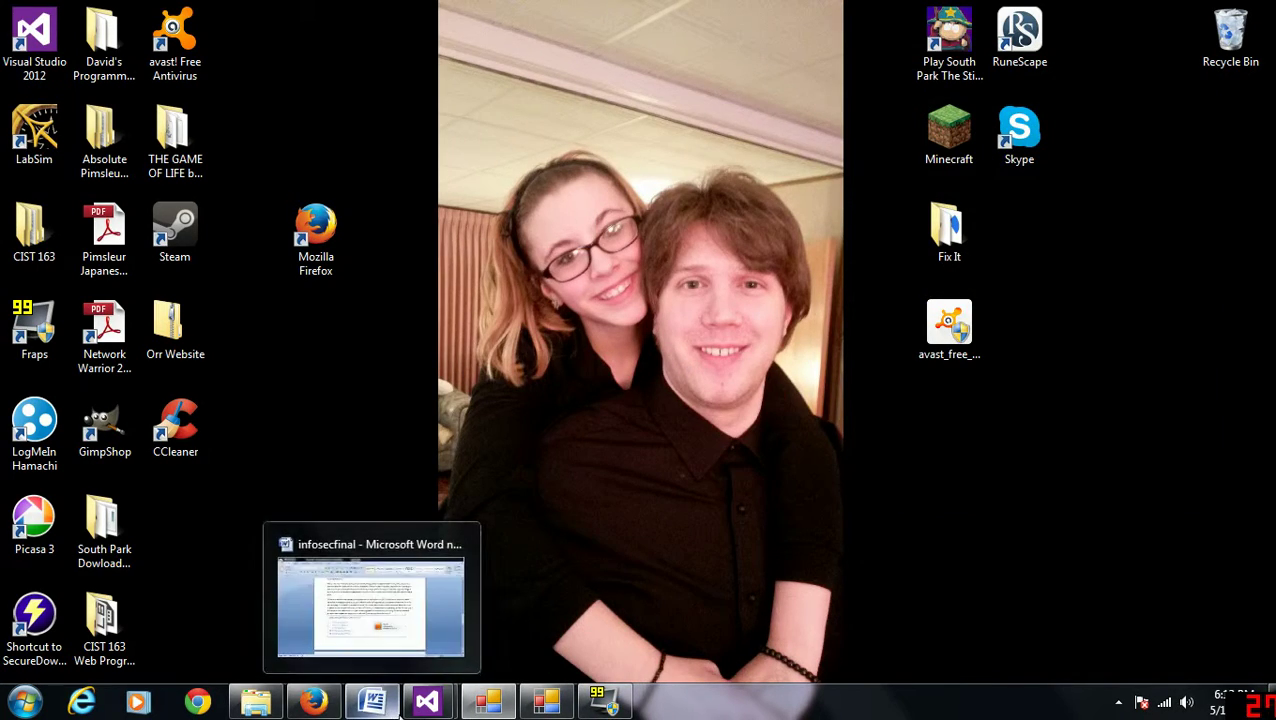
left_click(312, 703)
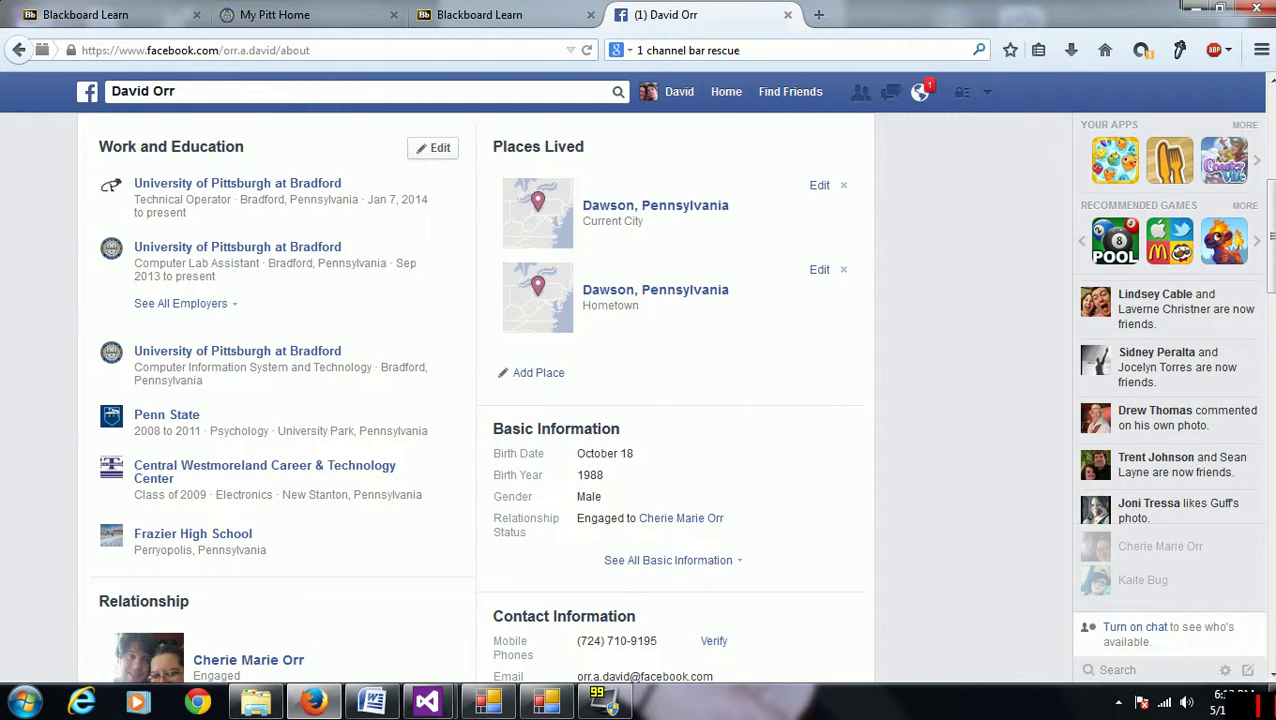
key("ctrl+l")
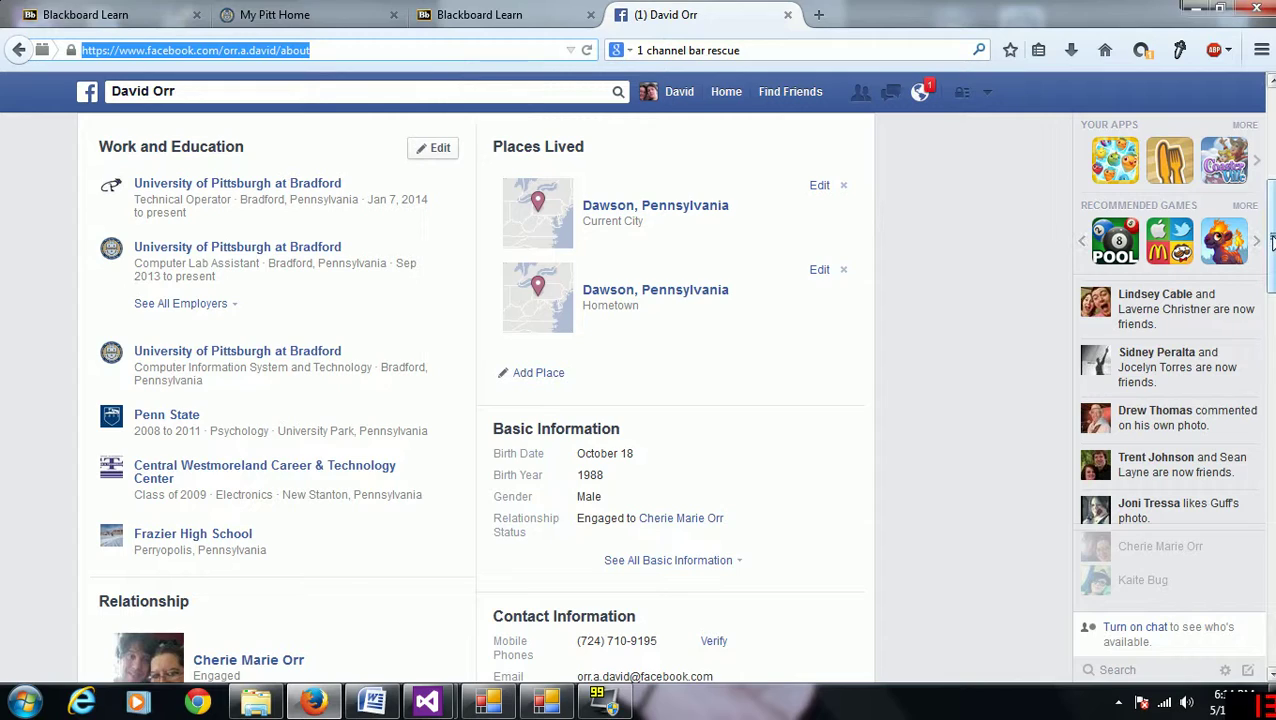
Step: Examine the personal details on the Facebook About page, from basic and contact information through family to photos
mouse_move(1272, 245)
left_mouse_down()
mouse_move(1270, 196)
mouse_move(1272, 240)
left_mouse_up()
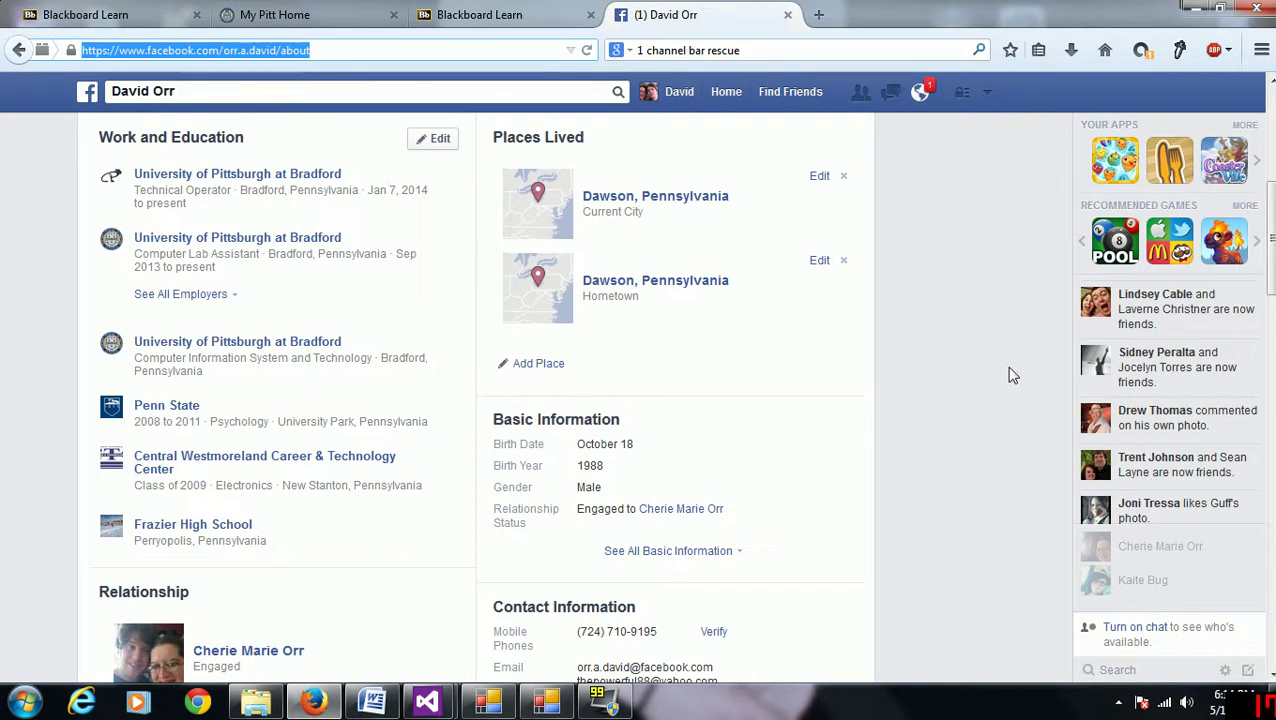
scroll(1270, 250, "down", 4)
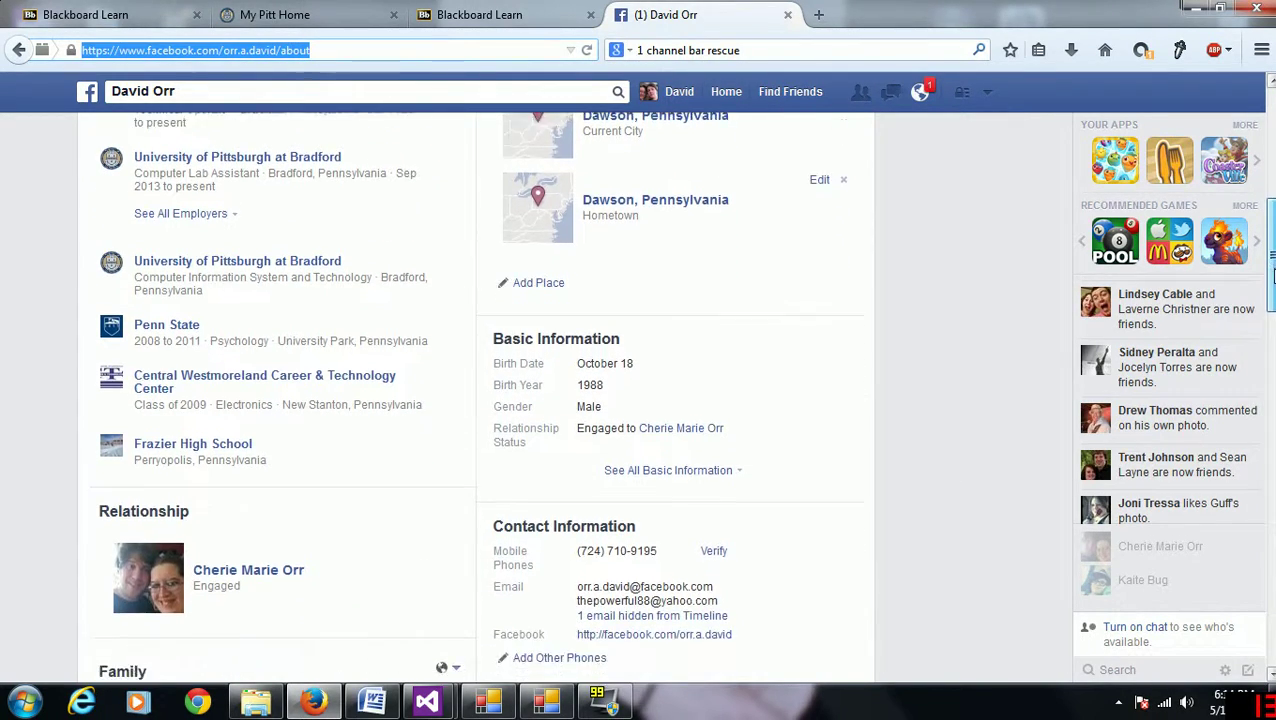
scroll(1268, 290, "down", 4)
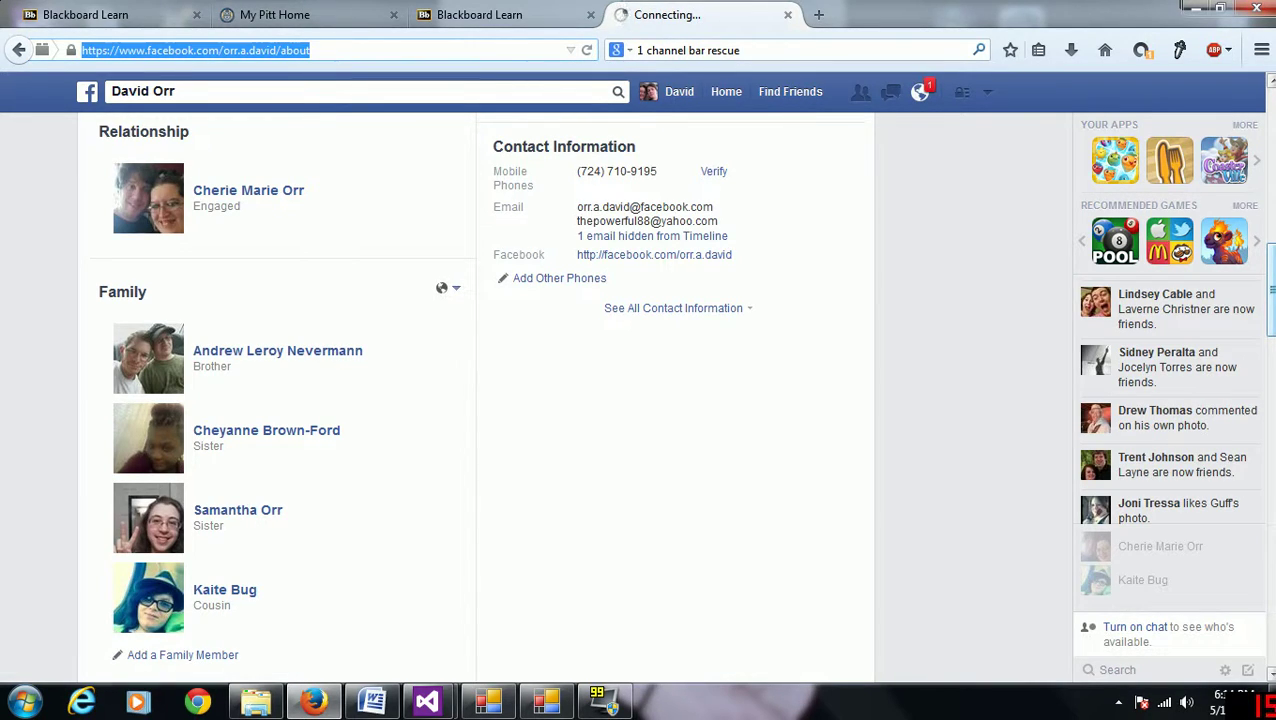
scroll(476, 400, "down", 4)
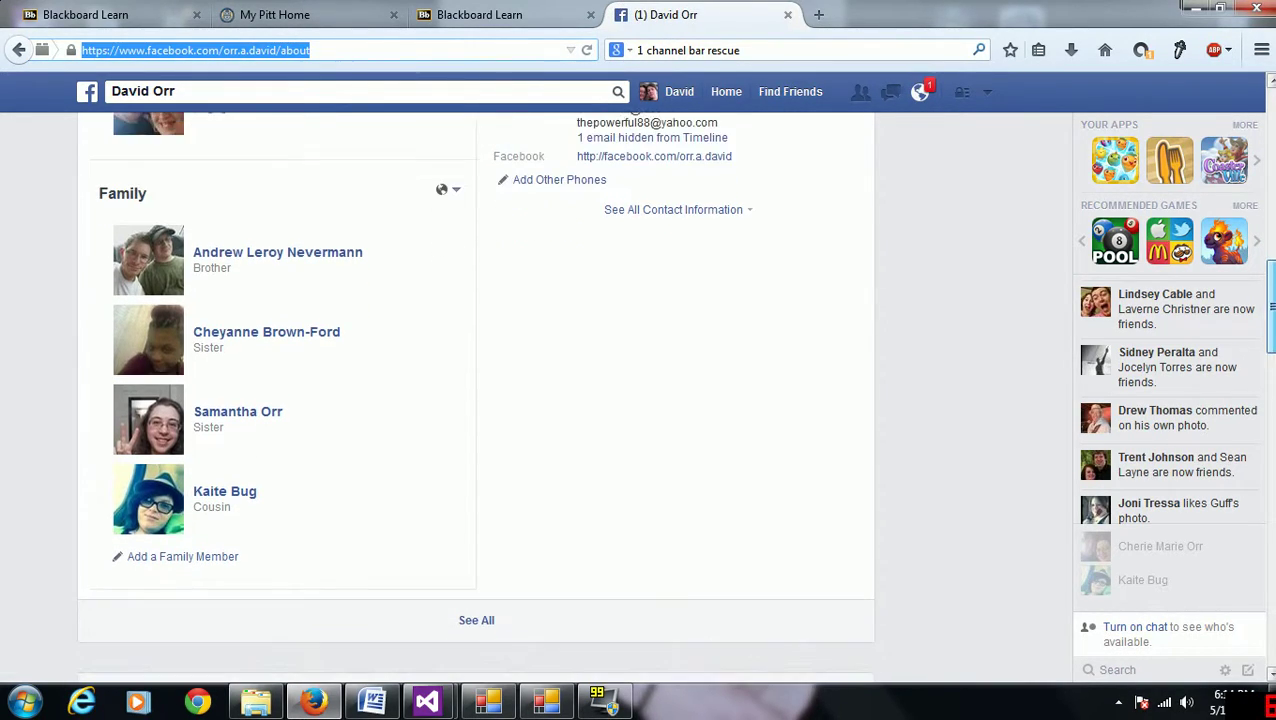
scroll(476, 400, "down", 4)
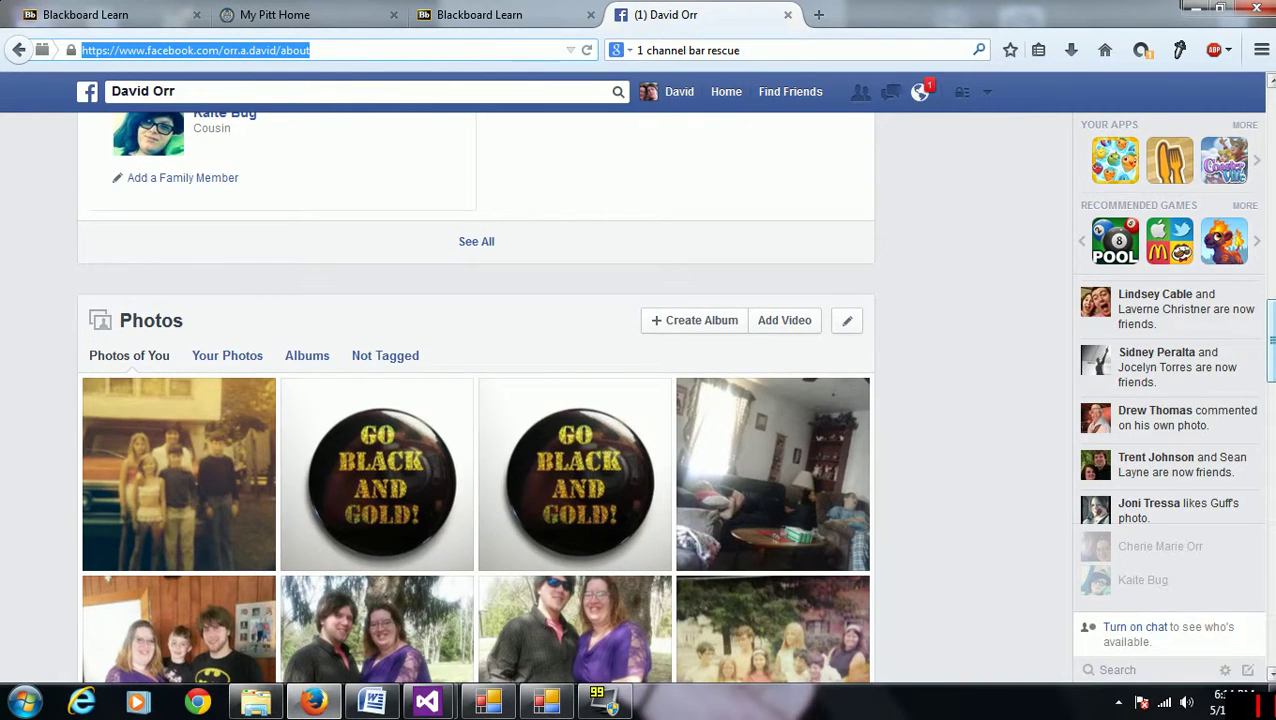
Step: Look through the Photos and Friends sections of the Facebook About page, and minimize the browser to show the desktop
scroll(476, 400, "down", 2)
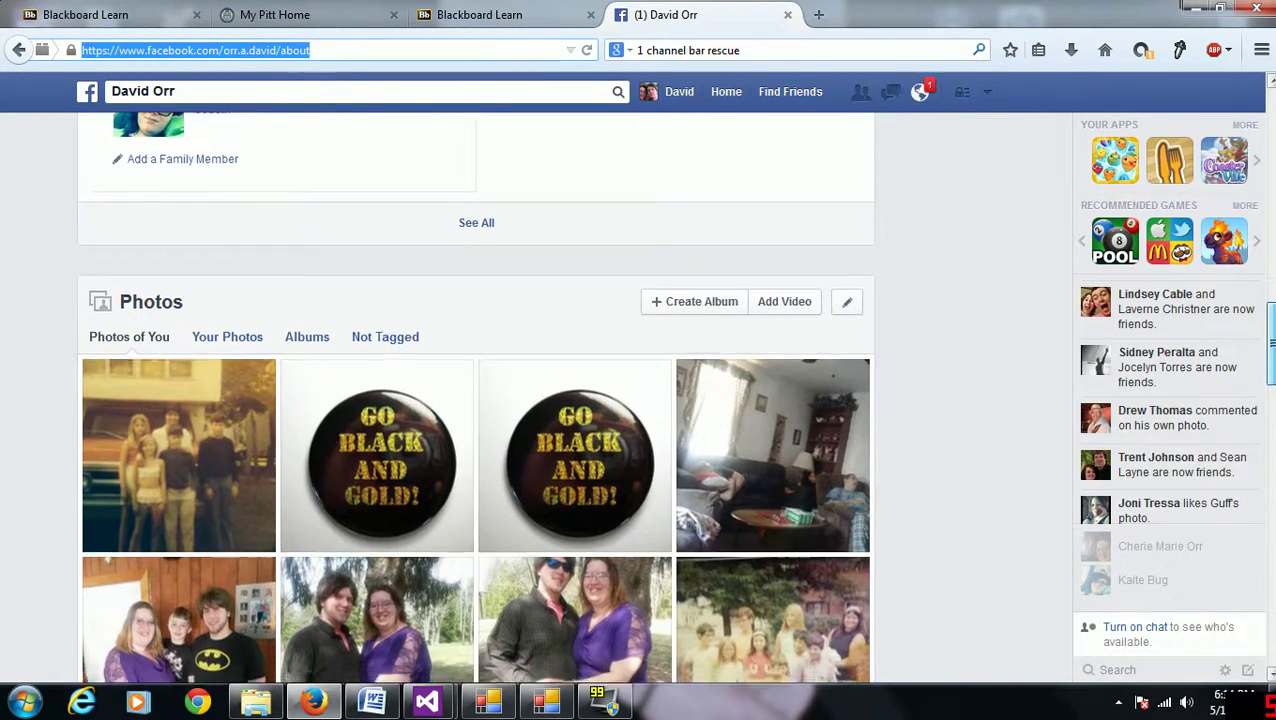
scroll(476, 400, "down", 3)
scroll(476, 400, "down", 1)
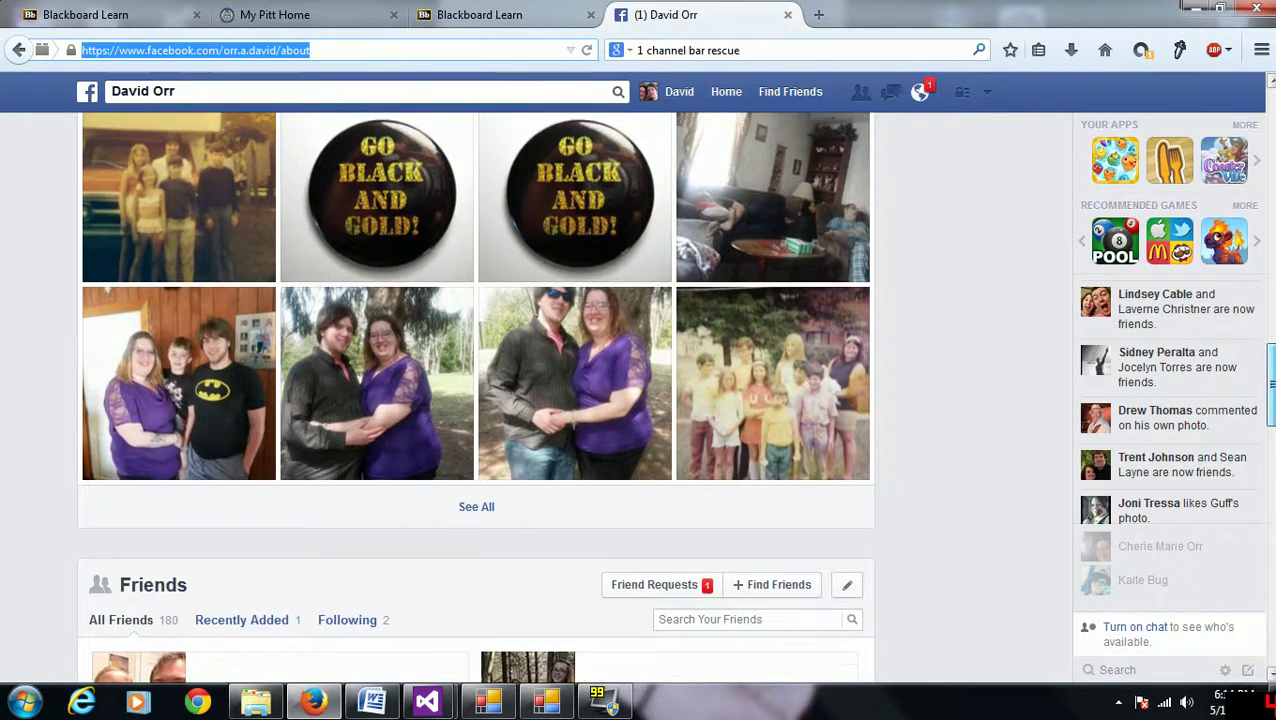
scroll(476, 400, "down", 3)
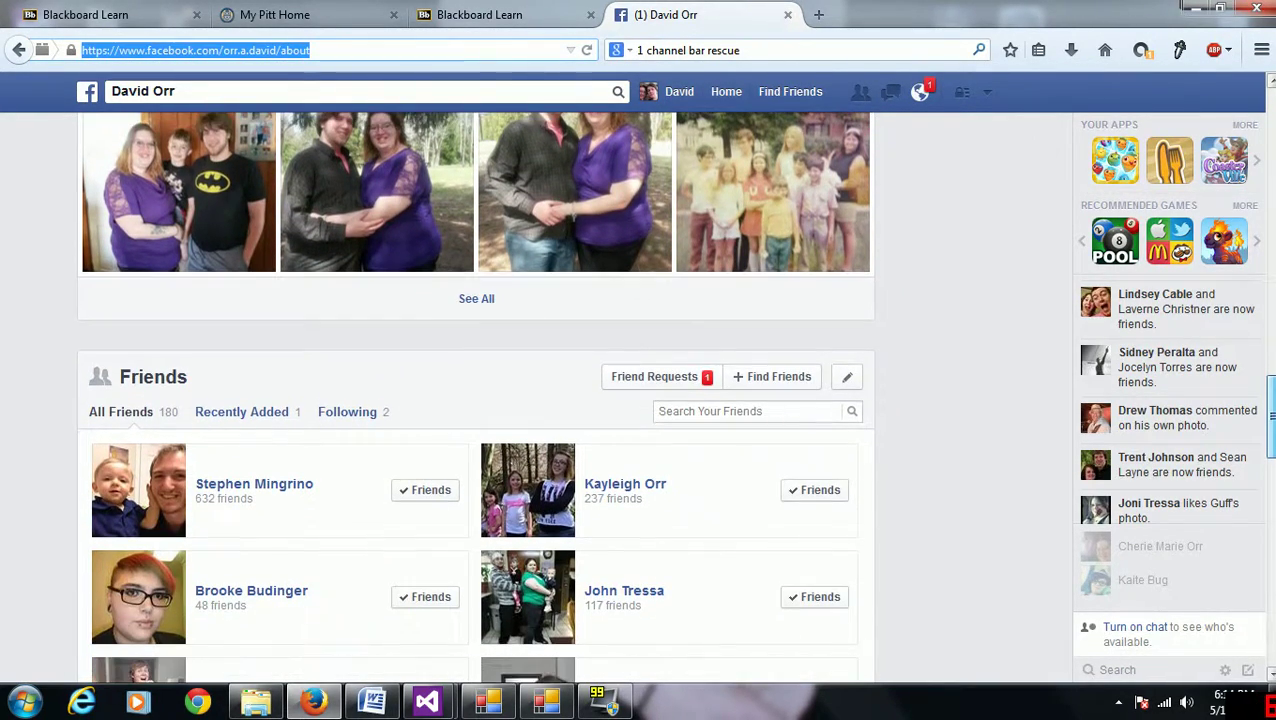
scroll(177, 403, "down", 5)
scroll(177, 403, "up", 8)
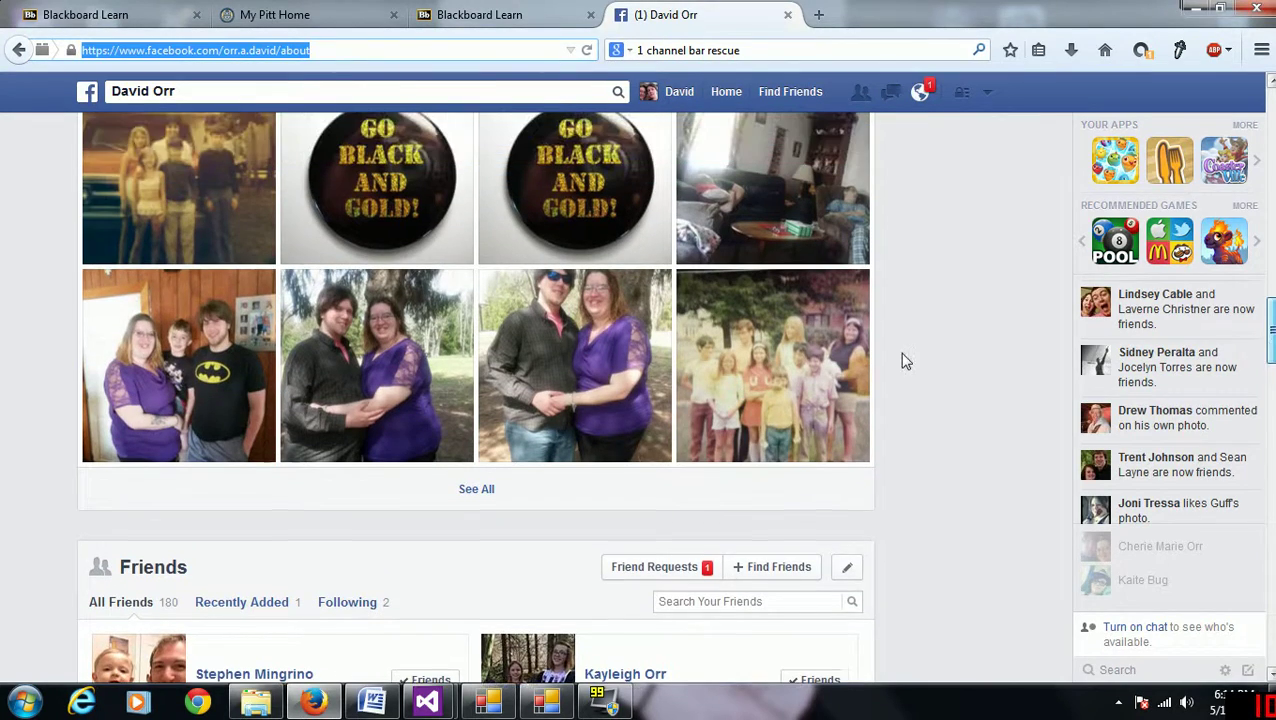
mouse_move(228, 392)
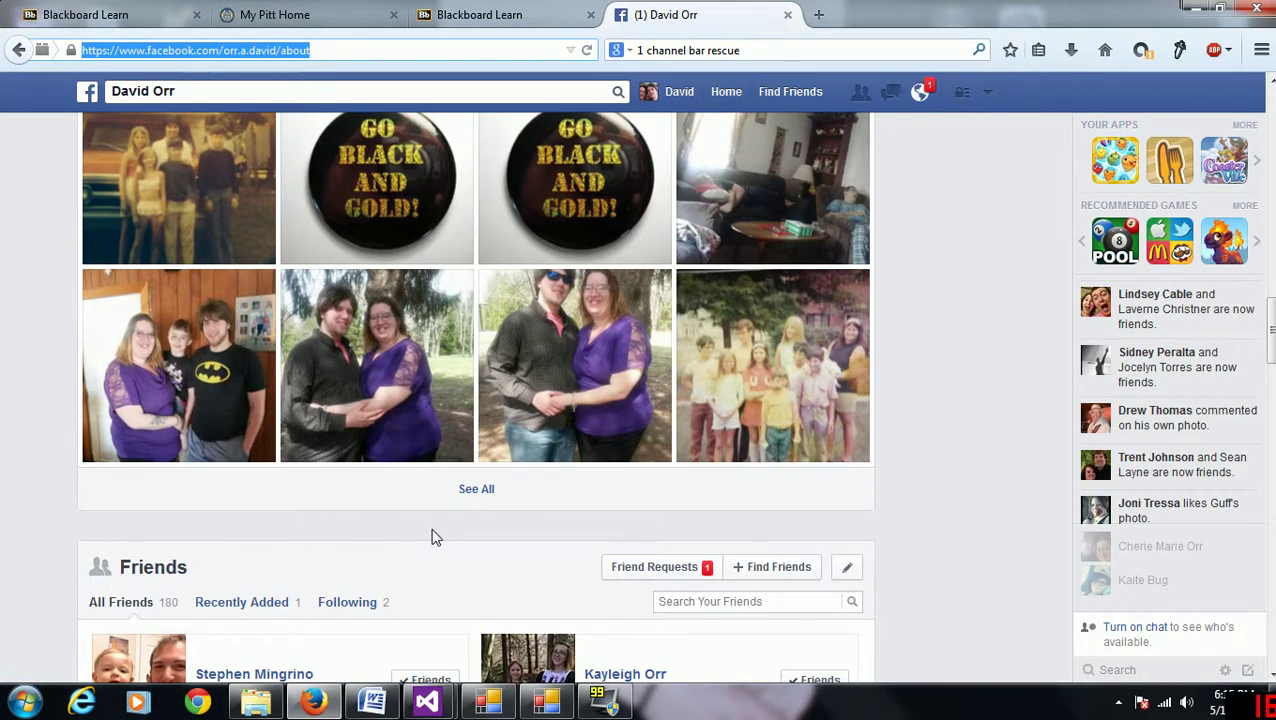
left_click(575, 493)
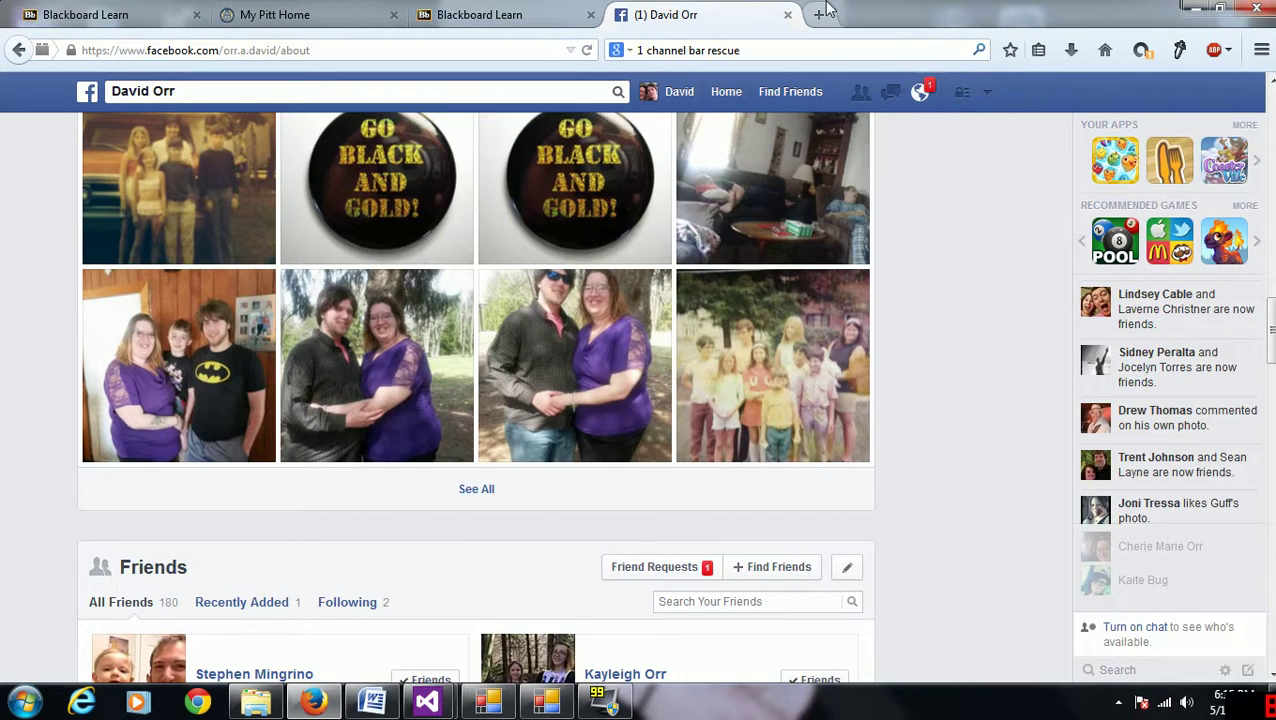
left_click(1192, 8)
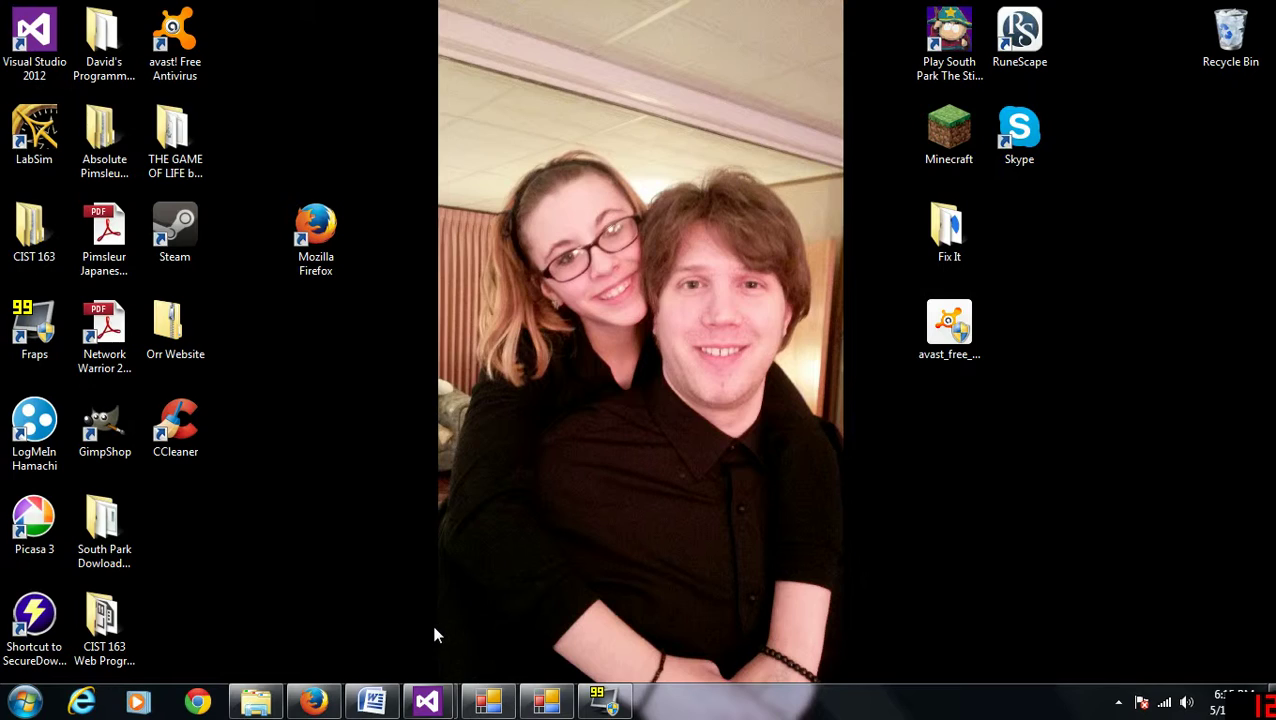
Step: Open the Windows Action Center, review its Security and Maintenance messages, and close the window
left_click(1118, 702)
left_click(1119, 703)
left_click(1141, 703)
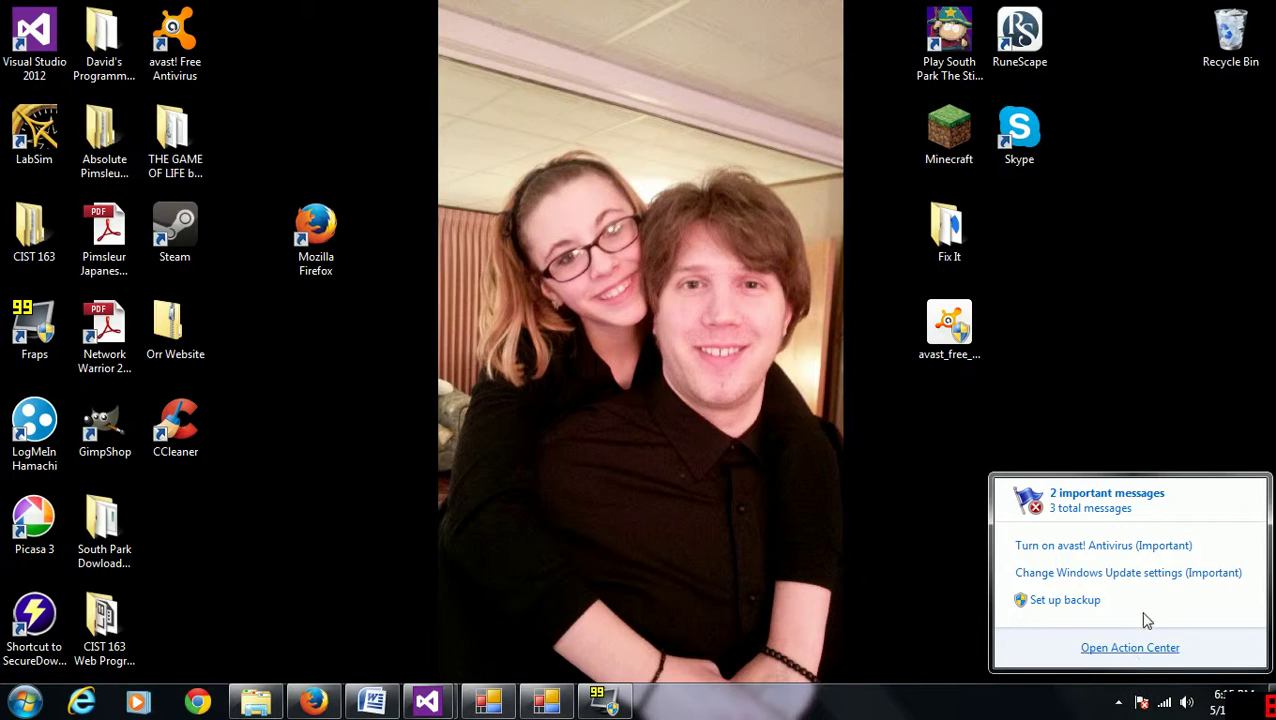
left_click(1138, 650)
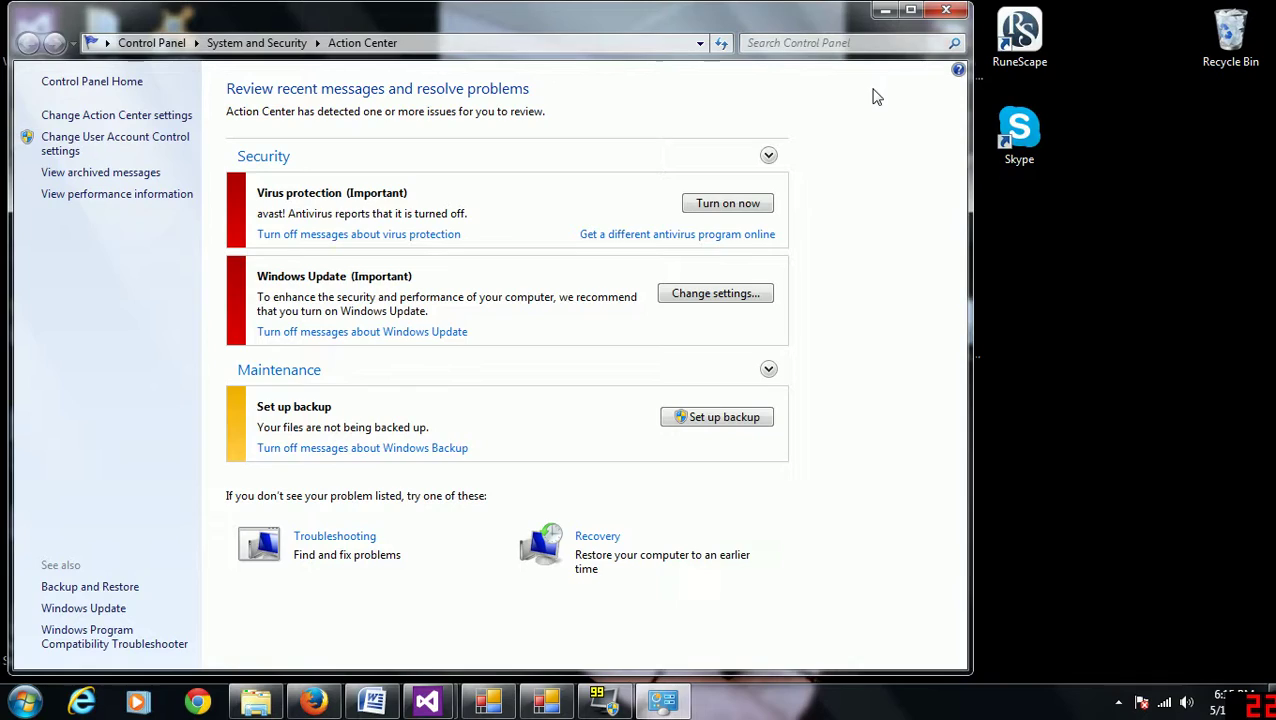
left_click(946, 12)
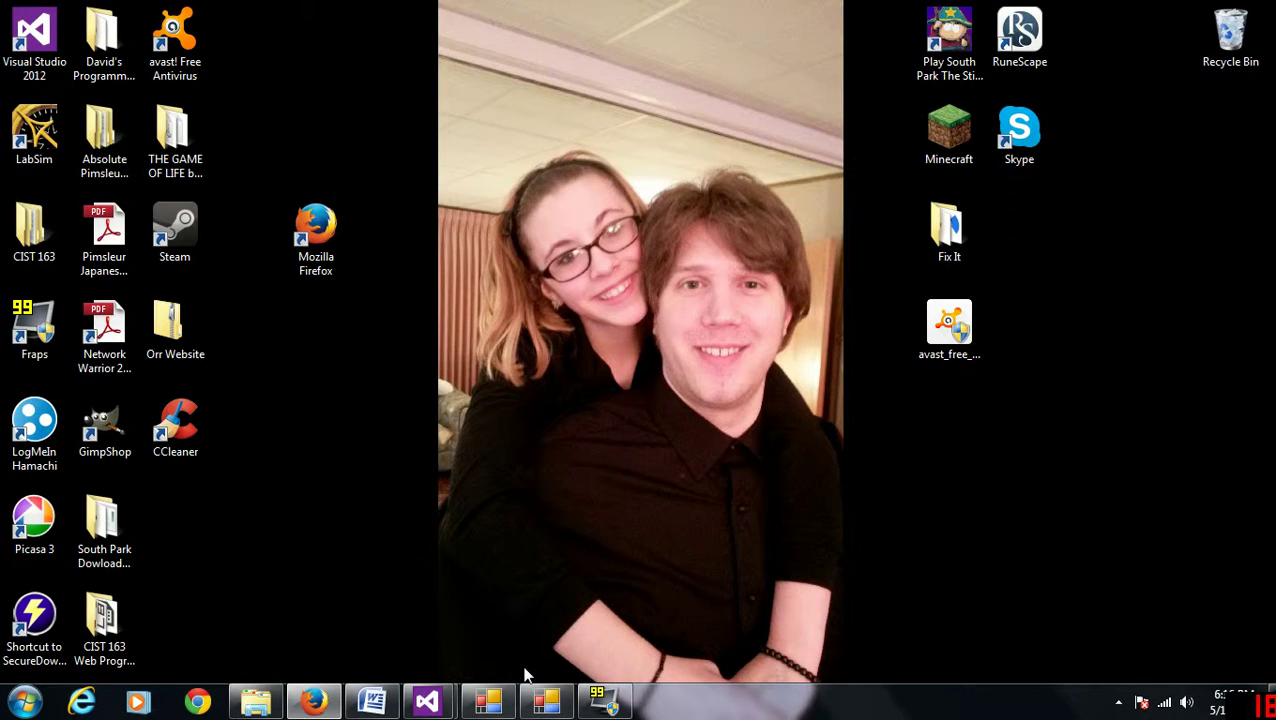